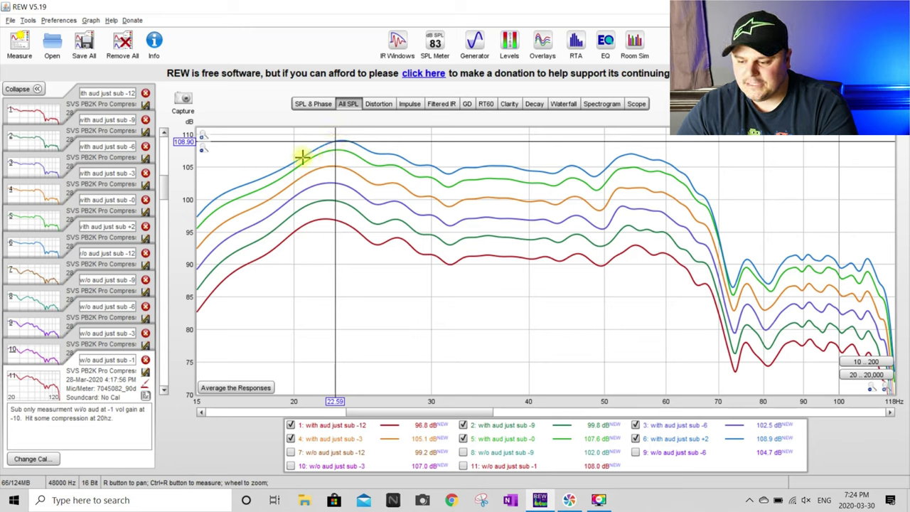
Step: Read the curve levels near 20 Hz and the 22 Hz peak, then hide the 'with aud just sub +2' curve
left_click(302, 157)
left_click(289, 164)
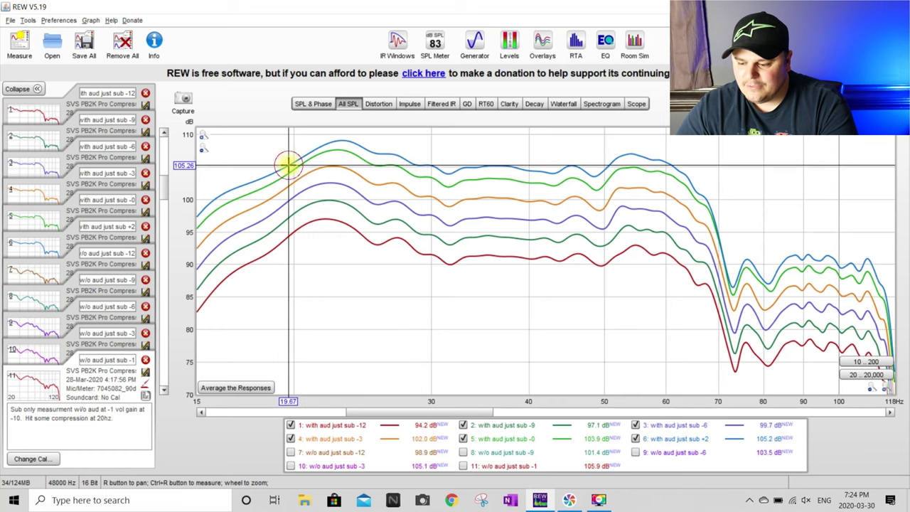
left_click(323, 145)
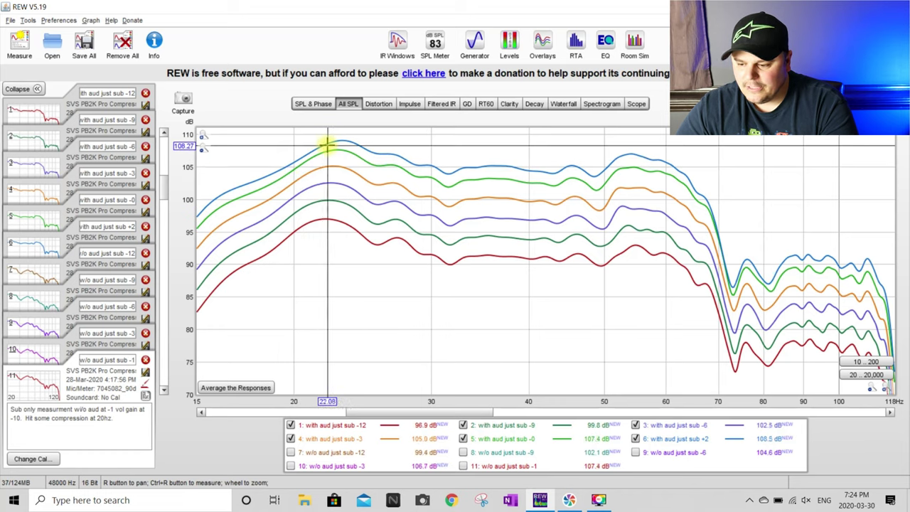
left_click(323, 144)
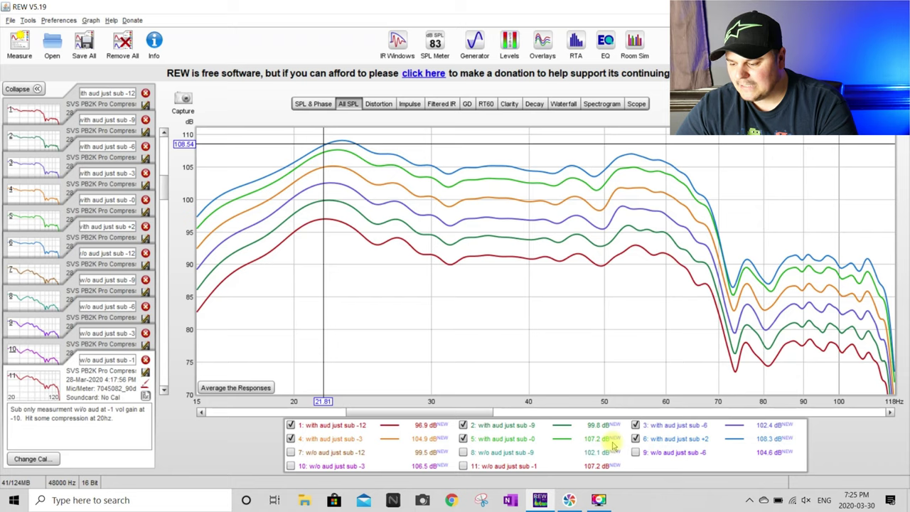
left_click(635, 440)
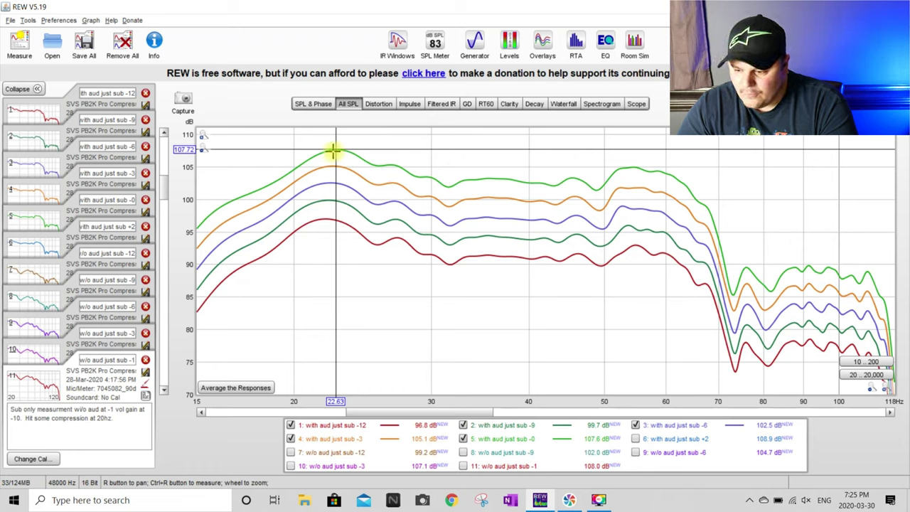
Step: Read the with-Audyssey curve levels stepping from 17 Hz down to about 16.3 Hz
left_click(247, 195)
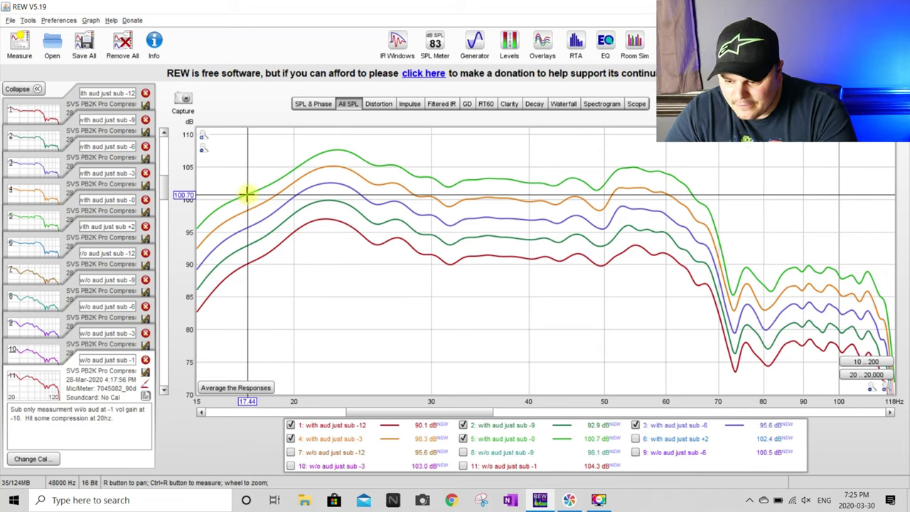
left_click(242, 197)
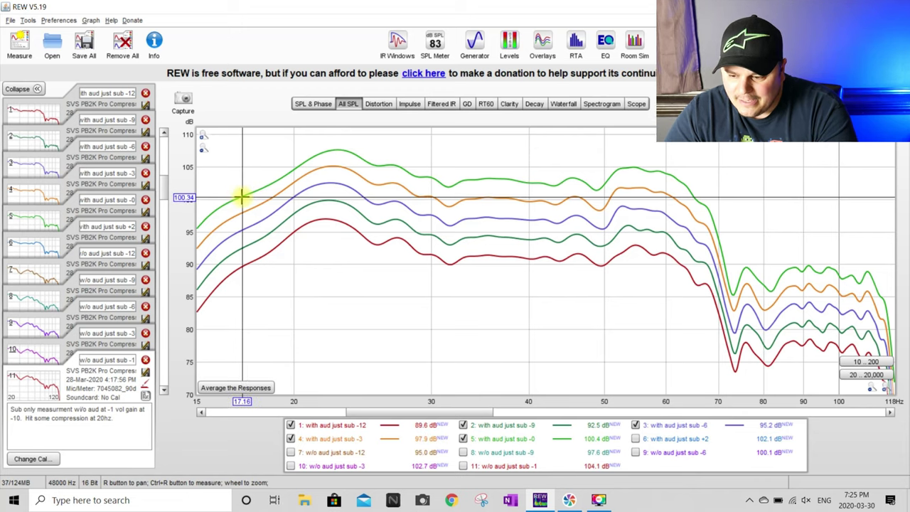
left_click(241, 197)
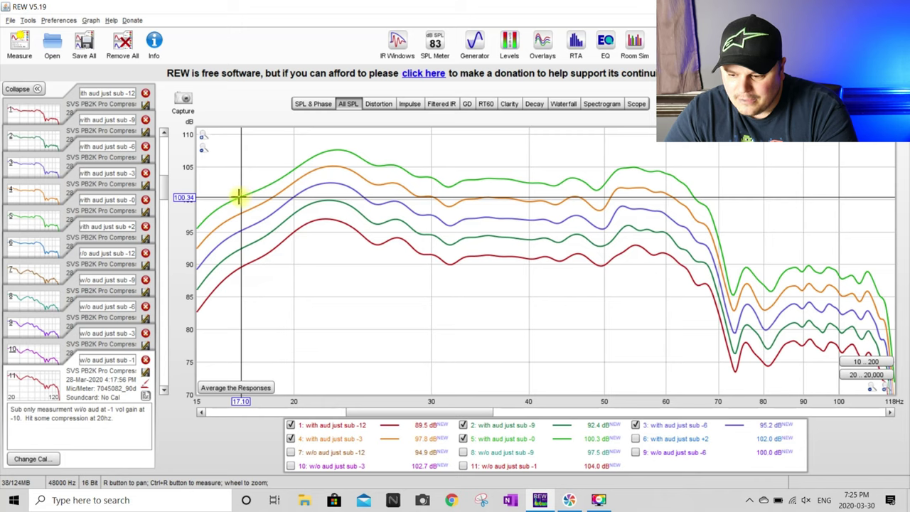
left_click(236, 199)
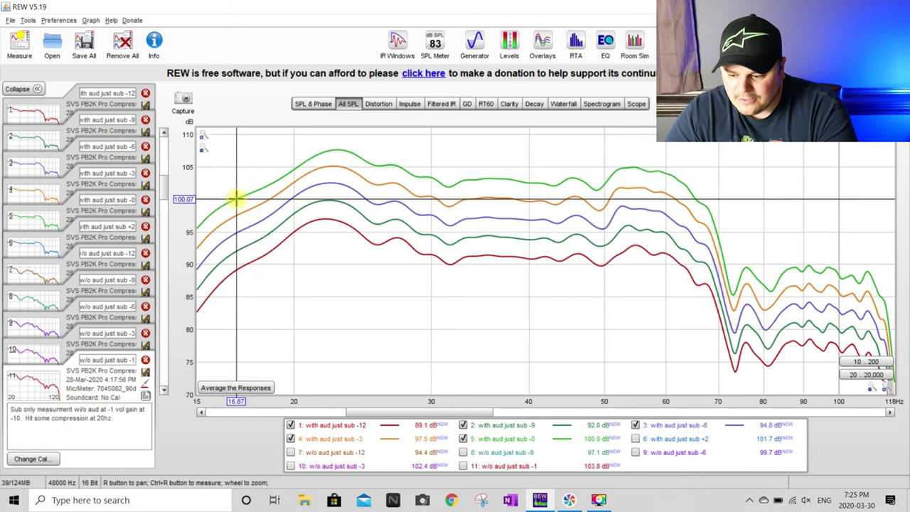
left_click(231, 201)
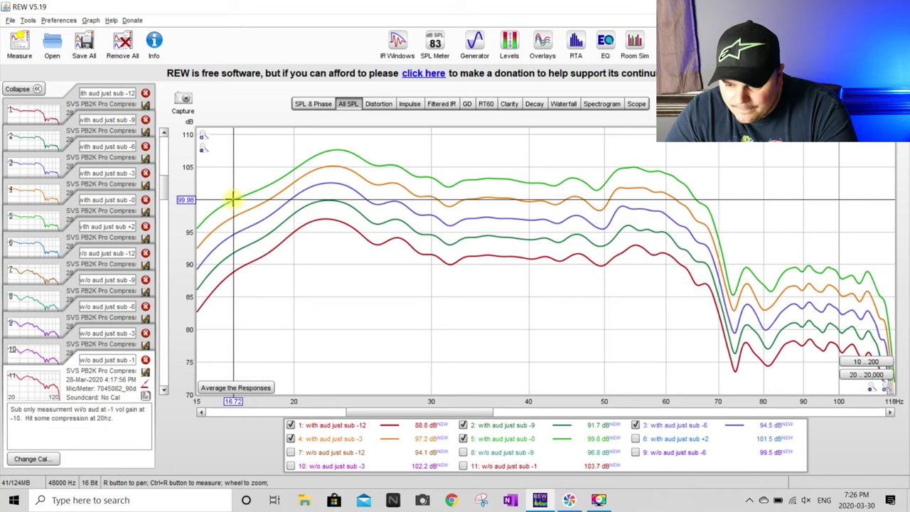
left_click(230, 198)
left_click(226, 205)
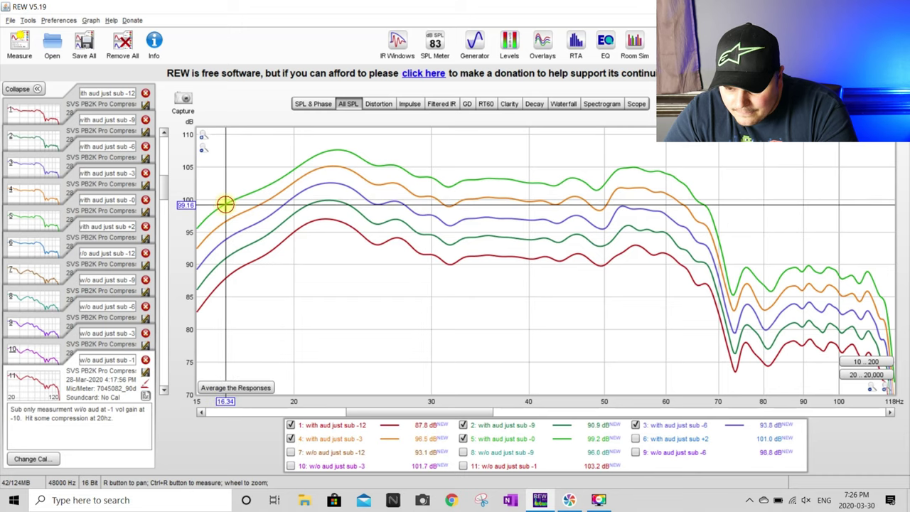
left_click(223, 204)
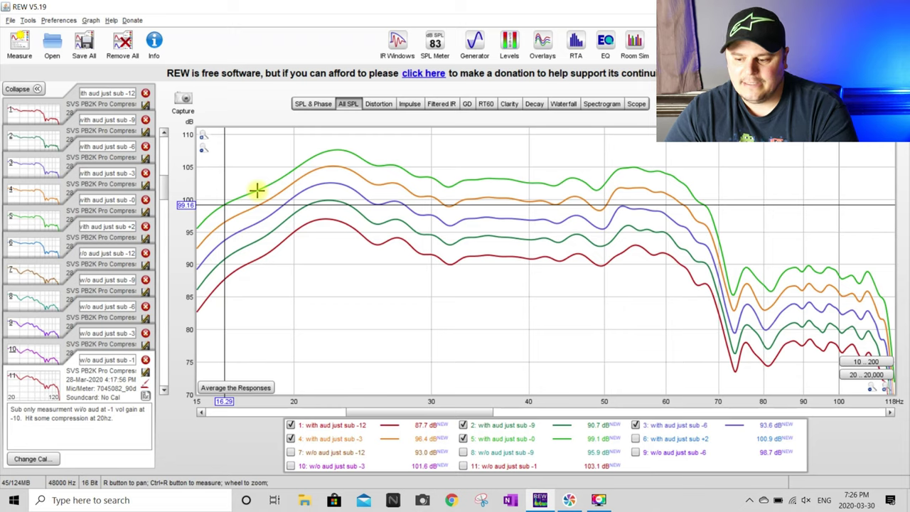
left_click(223, 204)
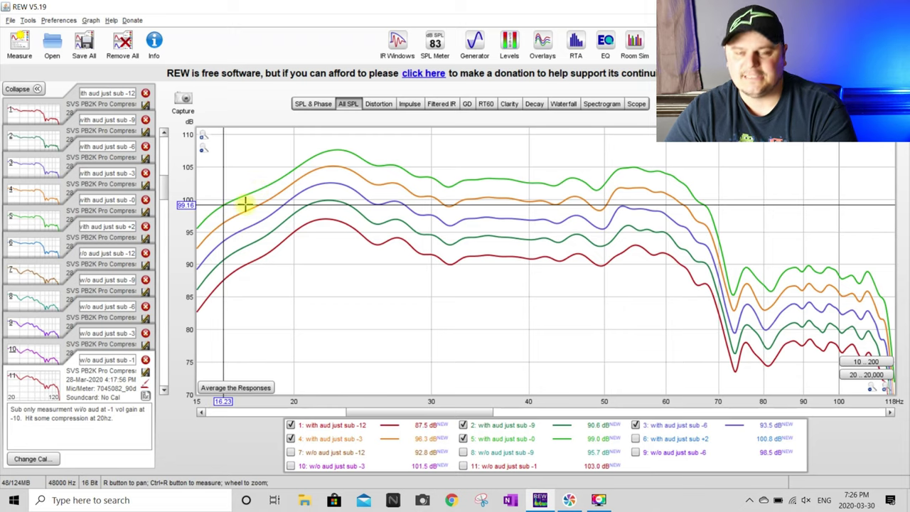
Step: Read the levels at the 22 Hz peak and again around 16.7–17 Hz
left_click(334, 149)
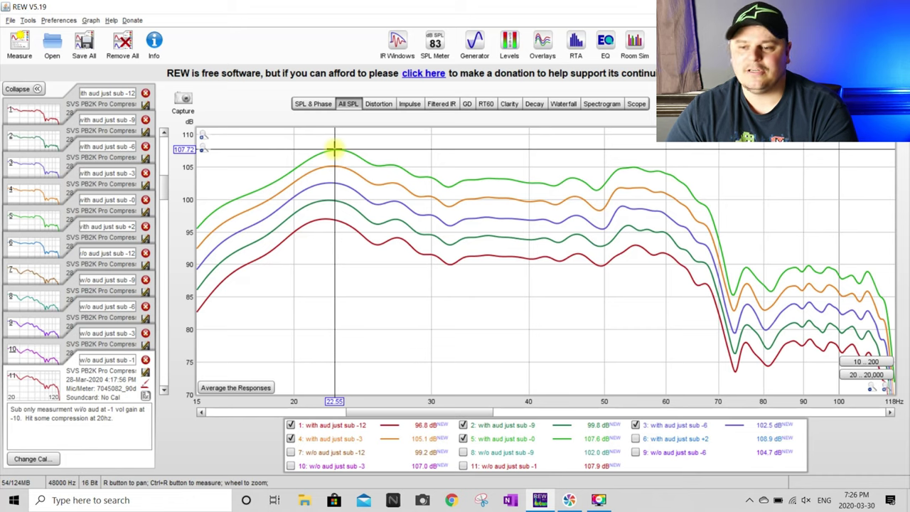
left_click(242, 195)
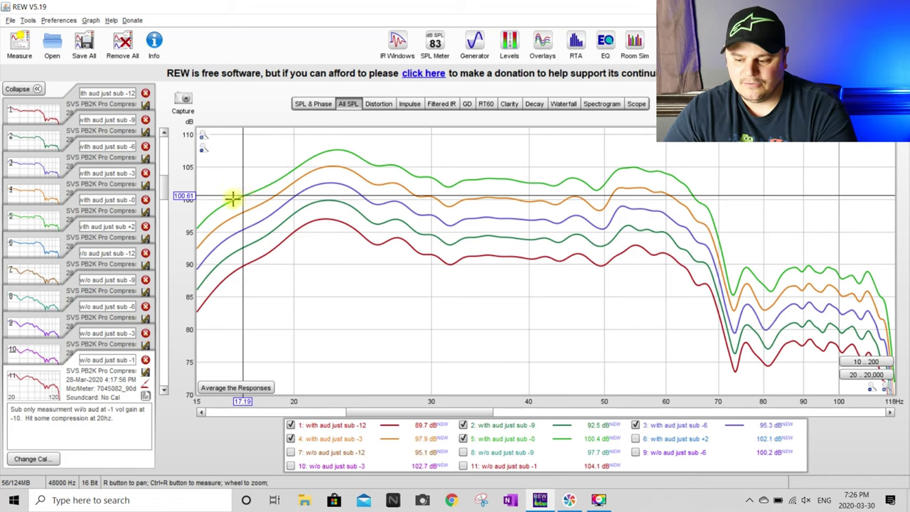
left_click(232, 201)
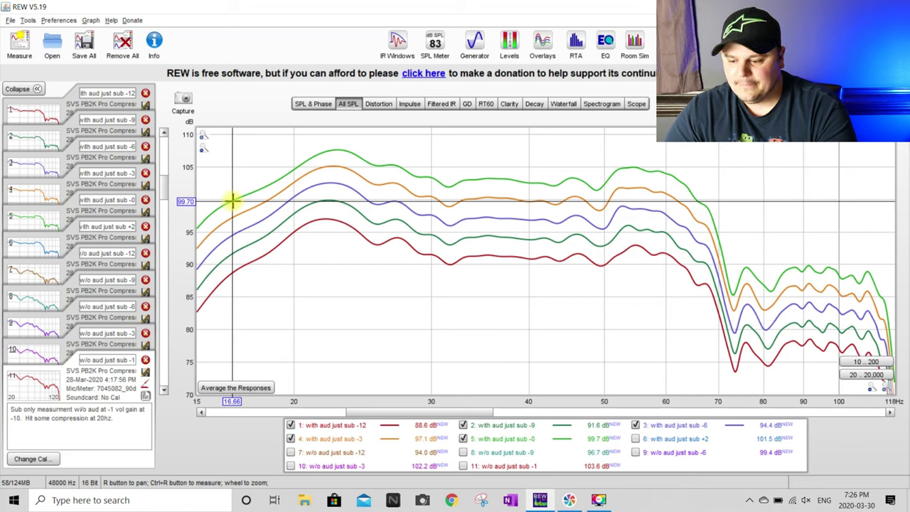
left_click(233, 199)
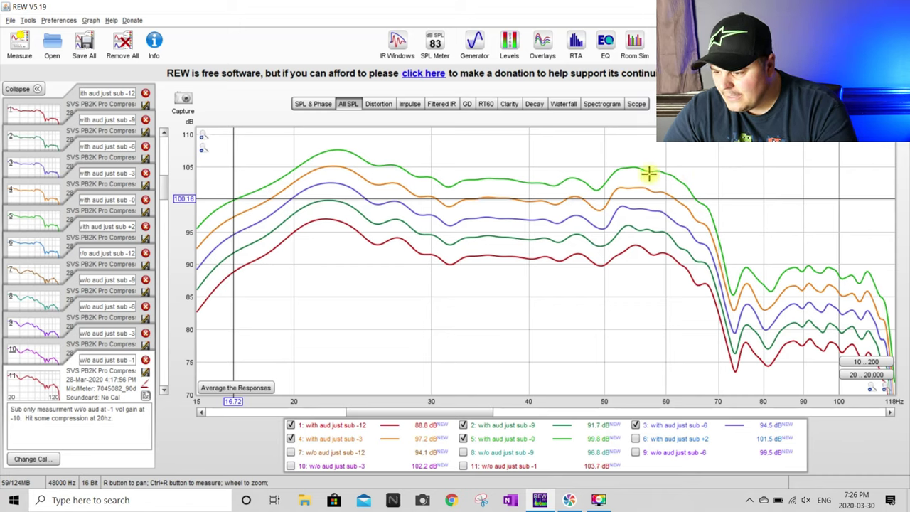
Step: Read the levels at the 54 Hz bump, then hide the 'with aud just sub -12' curve
left_click(629, 167)
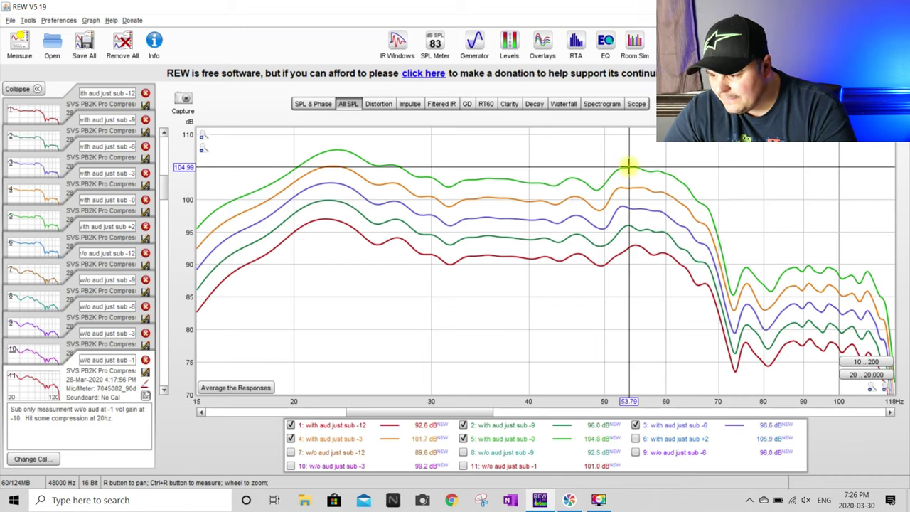
left_click(632, 166)
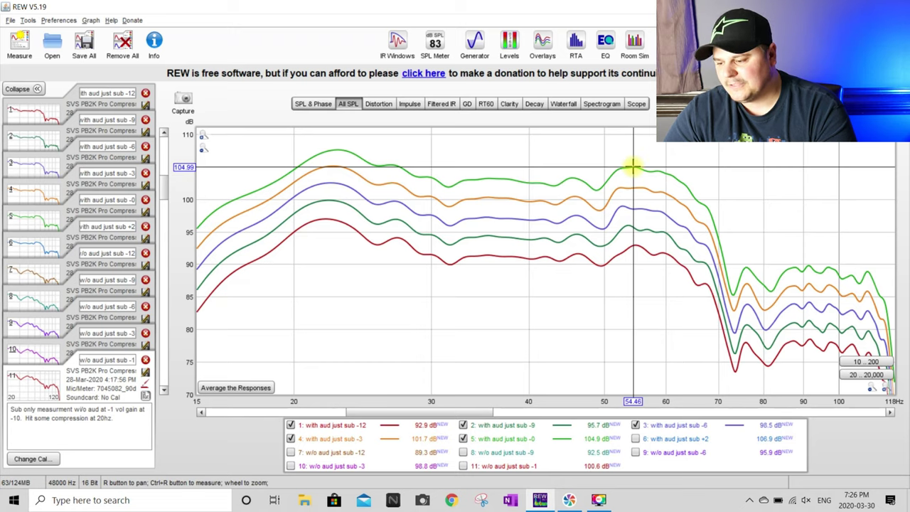
left_click(630, 165)
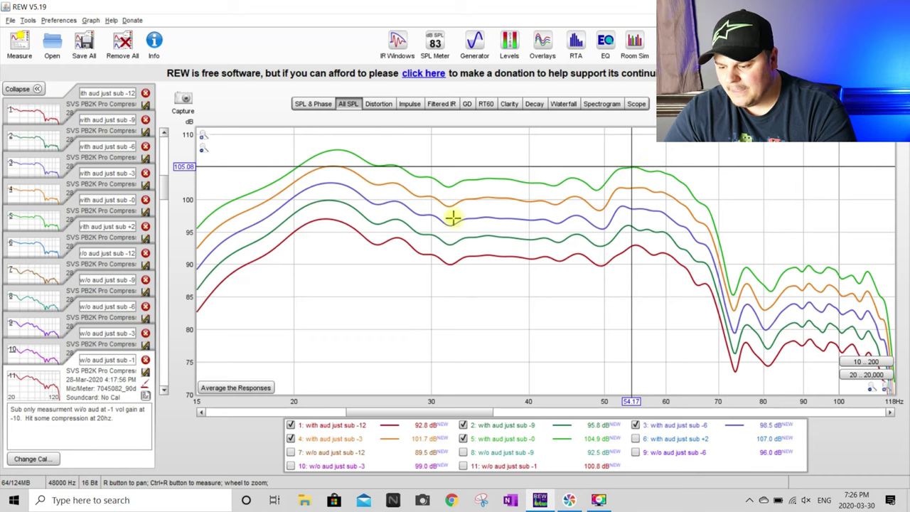
left_click(291, 425)
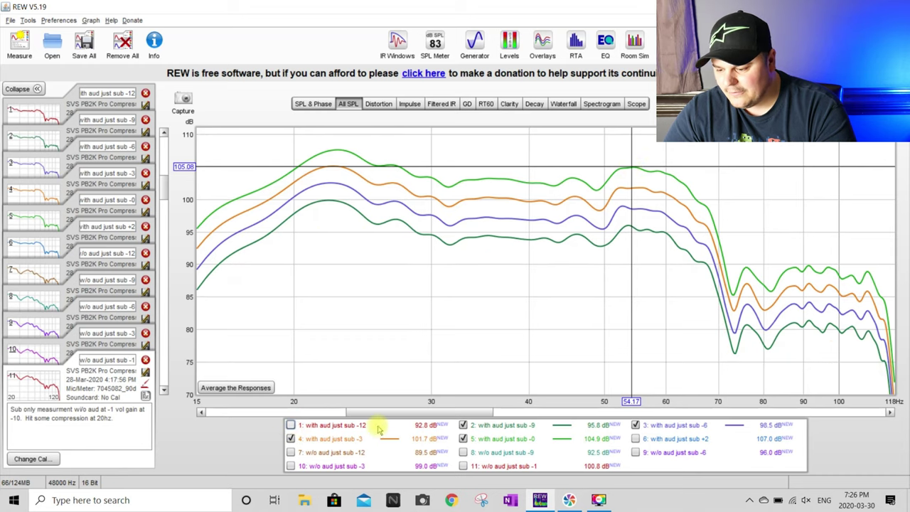
Step: Hide the 'with aud just sub' -9, -6, -3 and -0 curves
left_click(463, 425)
left_click(635, 425)
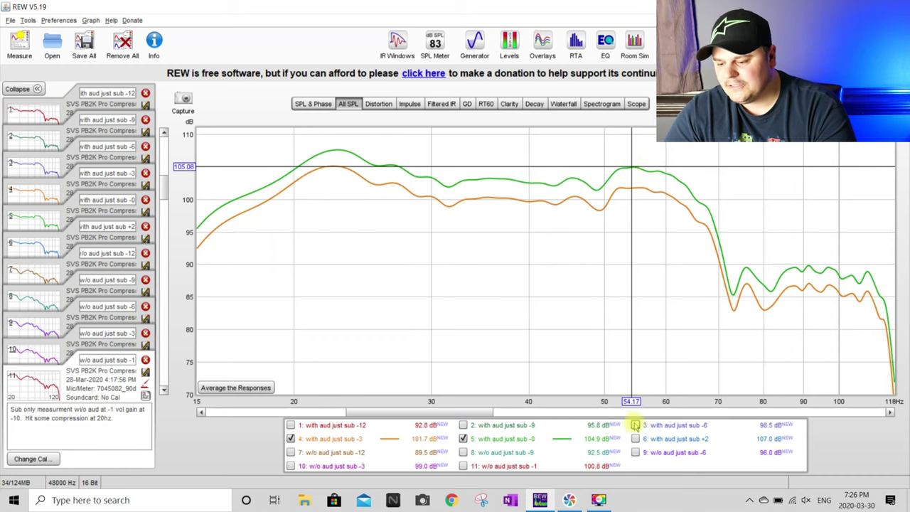
left_click(291, 439)
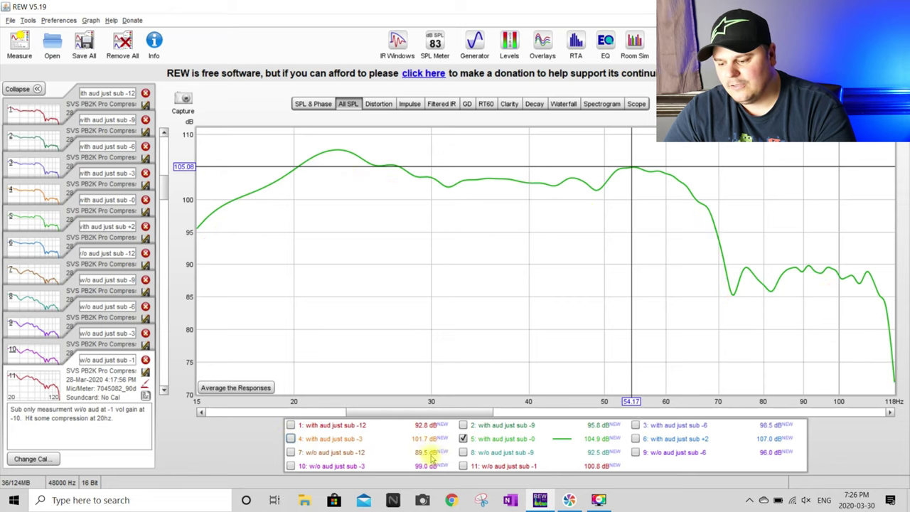
left_click(464, 440)
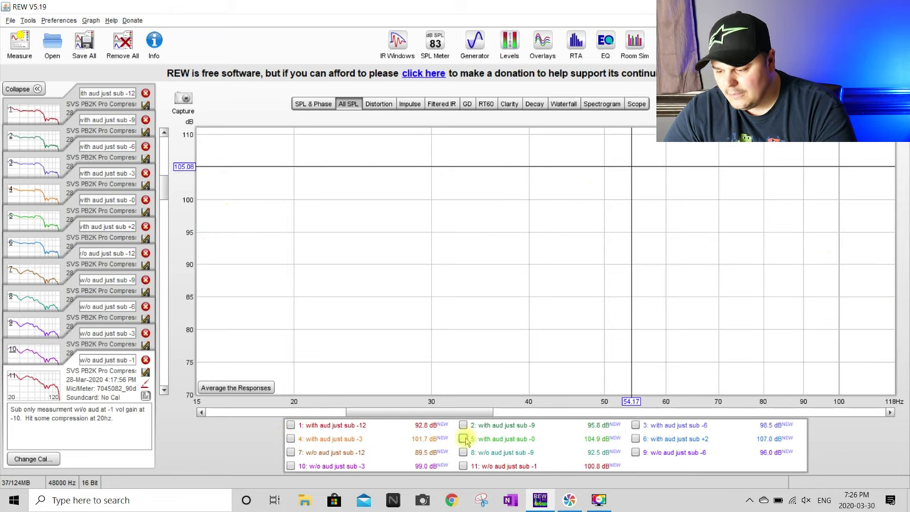
Step: Show the 'w/o aud just sub' -12, -9, -6, -3 and -1 curves and read levels near 15 Hz
left_click(290, 452)
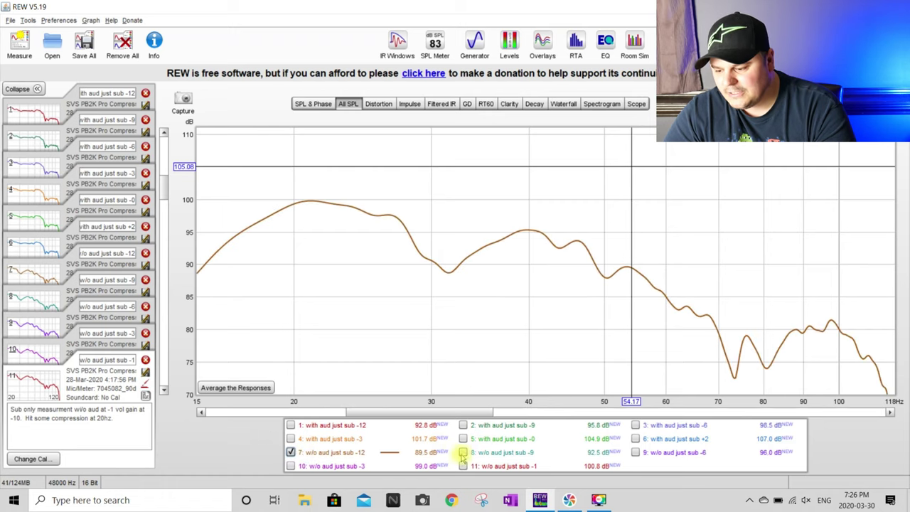
left_click(463, 453)
left_click(635, 452)
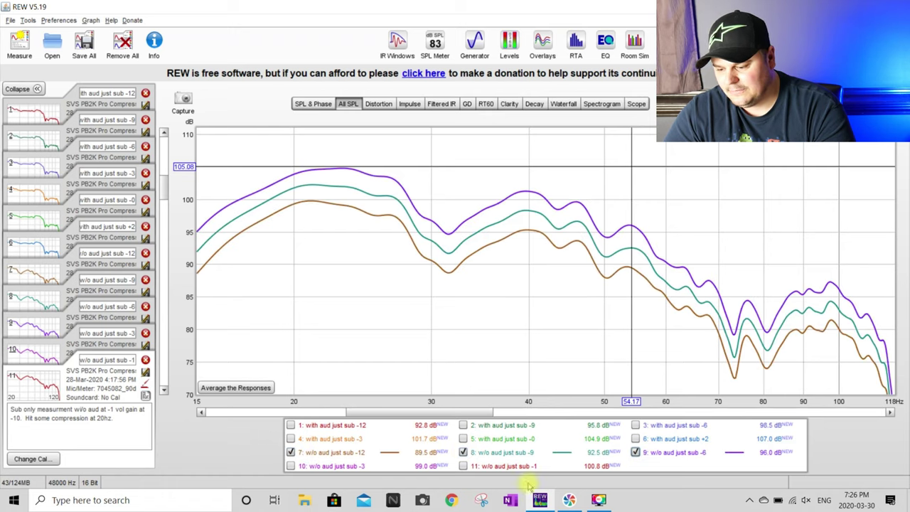
left_click(291, 466)
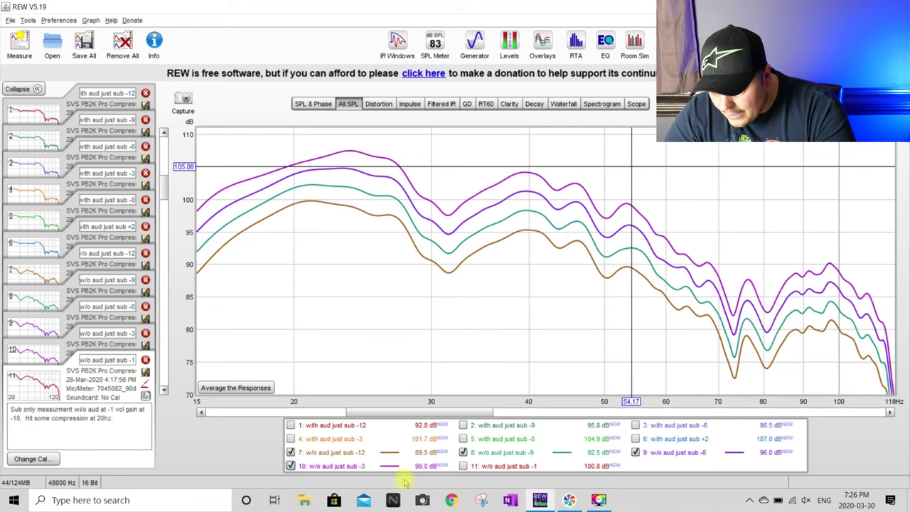
left_click(463, 466)
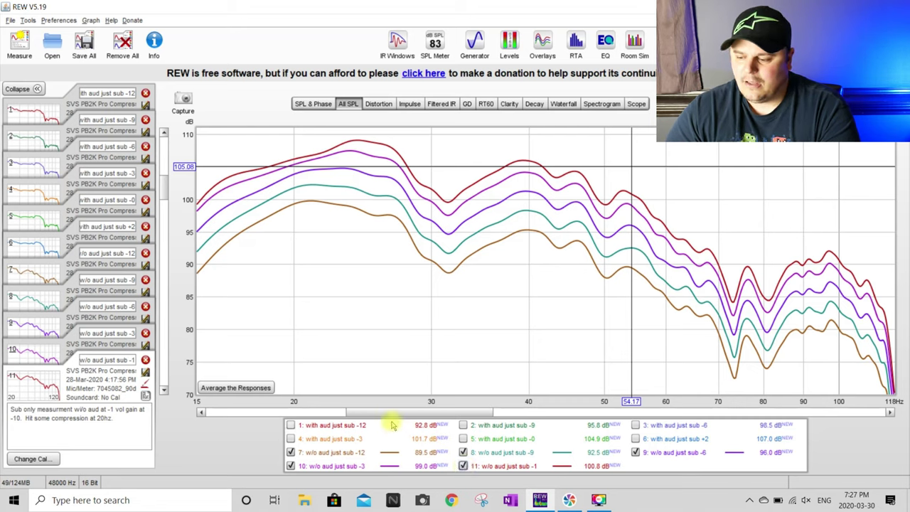
left_click(263, 168)
Step: Read the without-Audyssey curve levels at about 15 Hz and 18 Hz
left_click(204, 192)
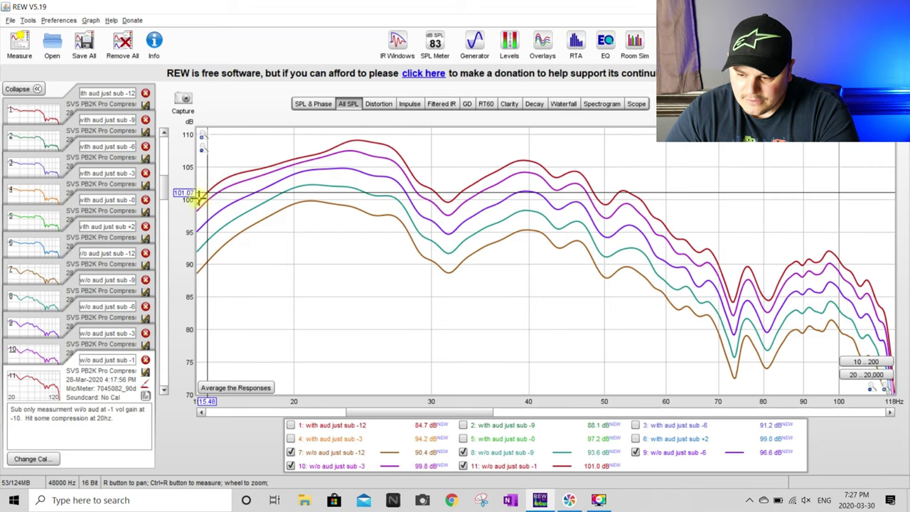
left_click(201, 199)
left_click(202, 198)
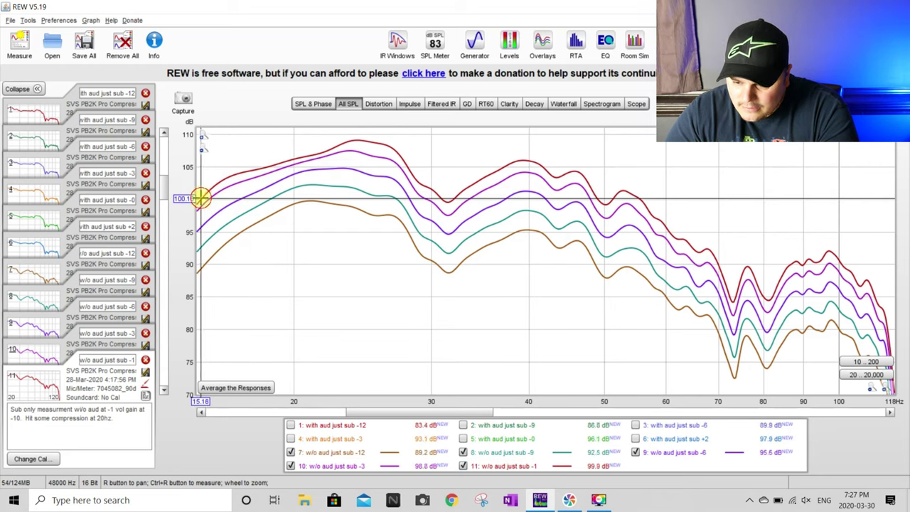
left_click(265, 168)
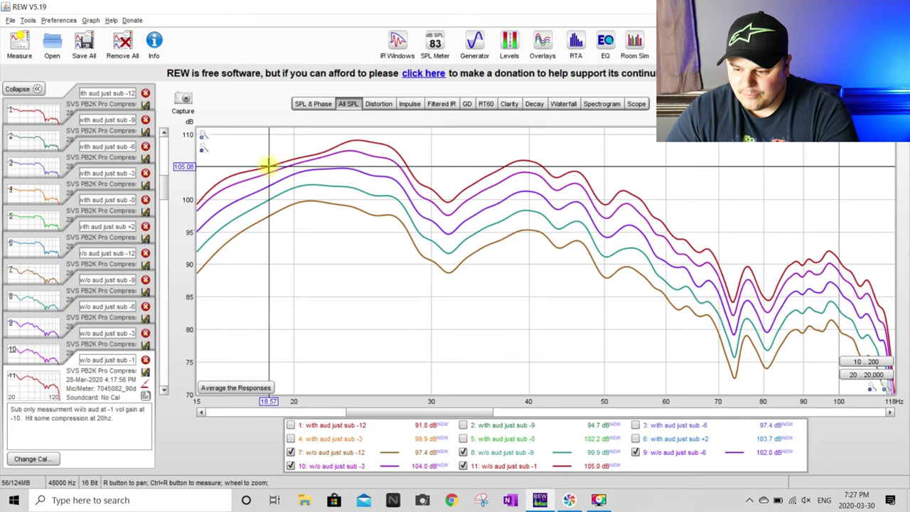
left_click(252, 168)
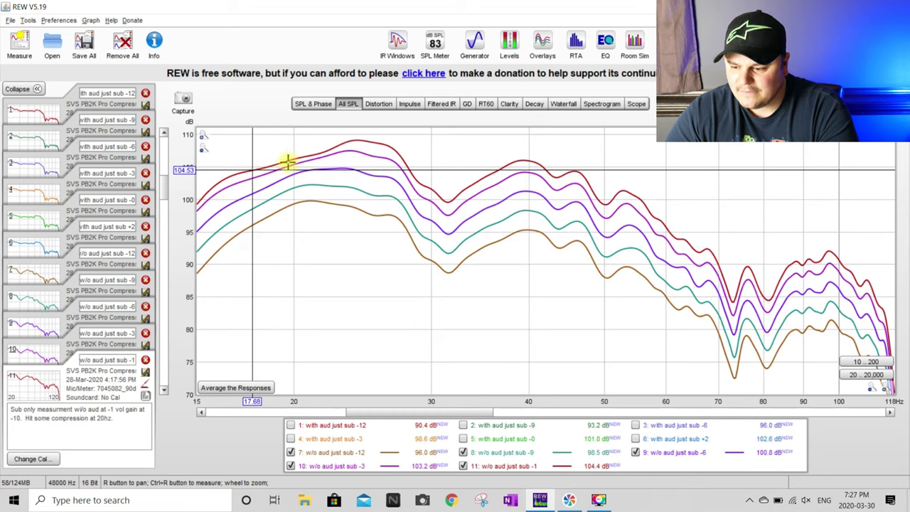
Step: Check the peak near 23 Hz, then replace 'w/o aud just sub -1' with 'with aud just sub -0'
left_click(348, 142)
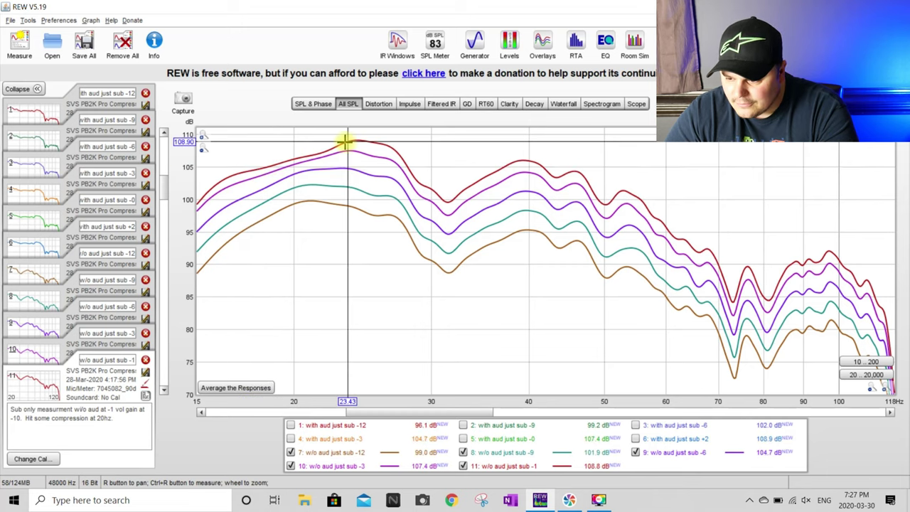
left_click(341, 143)
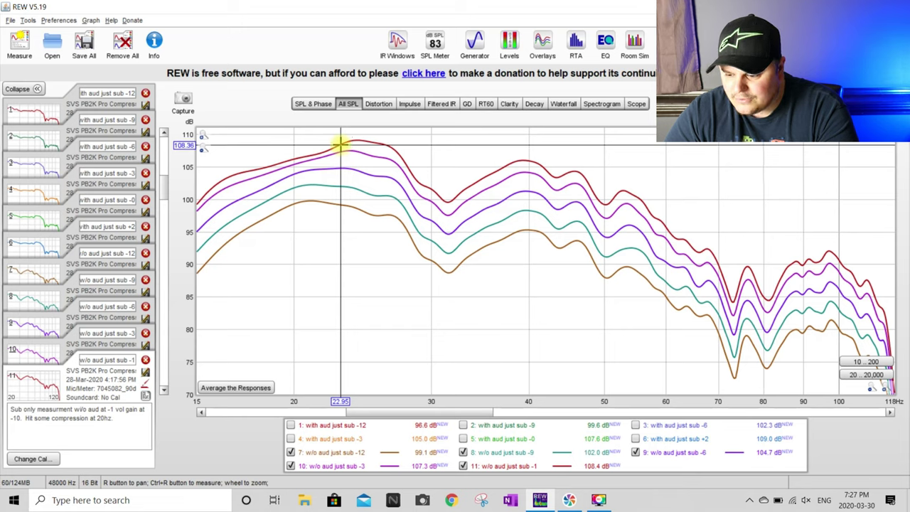
left_click(345, 142)
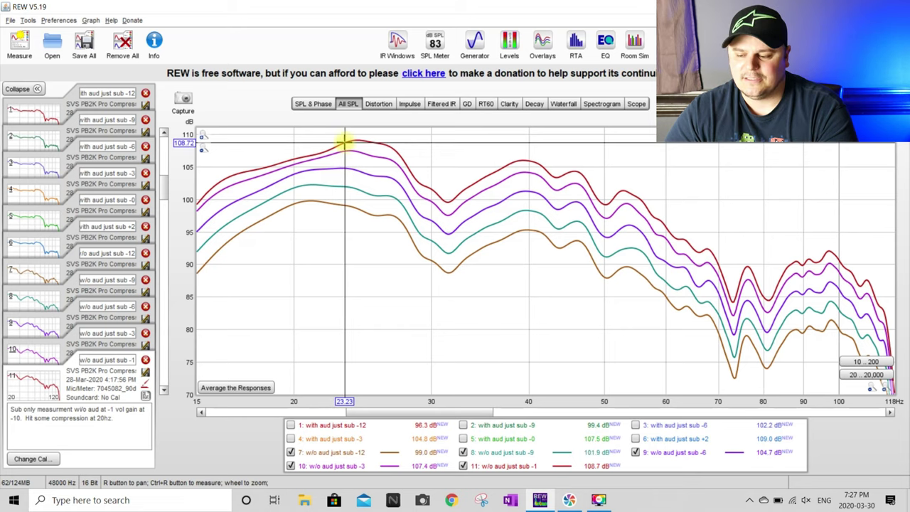
left_click(463, 465)
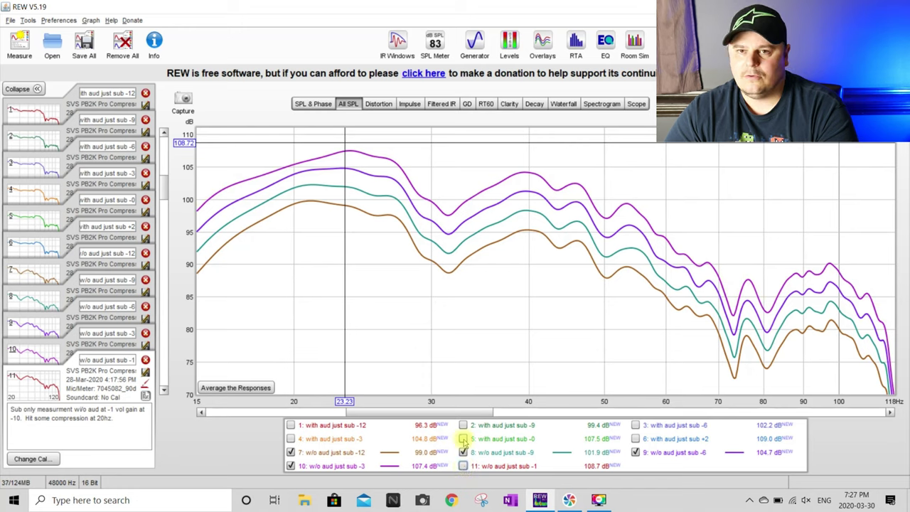
left_click(464, 439)
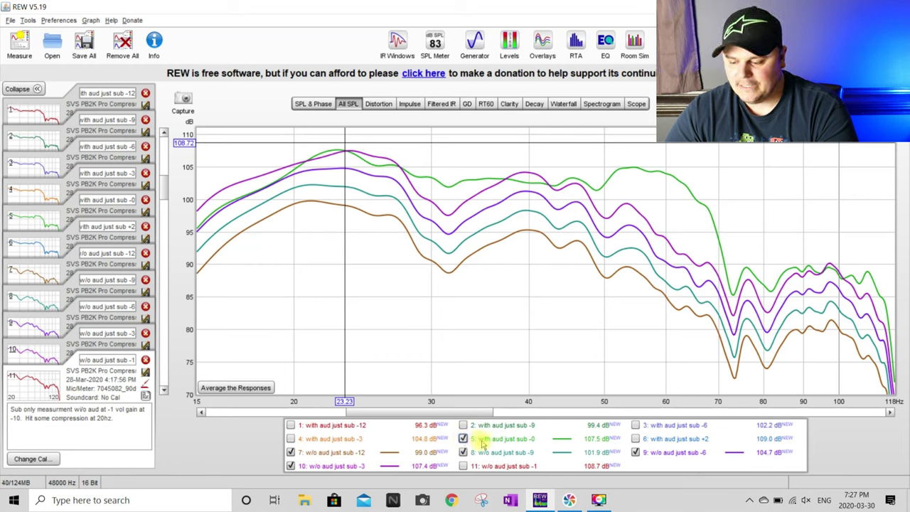
Step: Hide 'with aud just sub -0' and the 'w/o aud just sub' -12, -9 and -6 curves
left_click(295, 454)
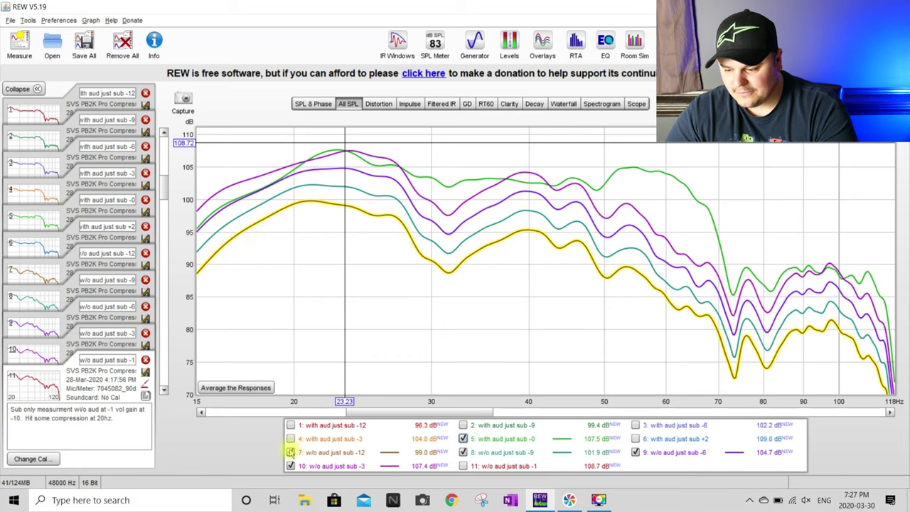
left_click(463, 439)
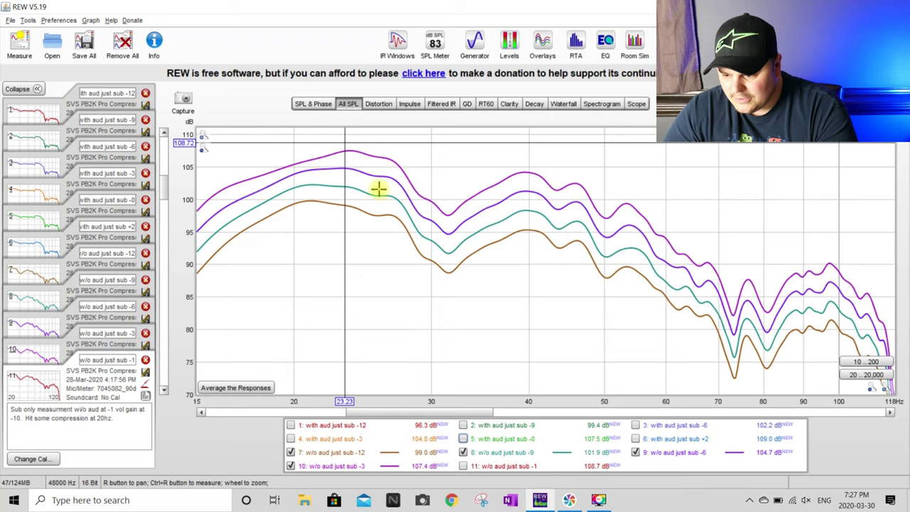
left_click(290, 452)
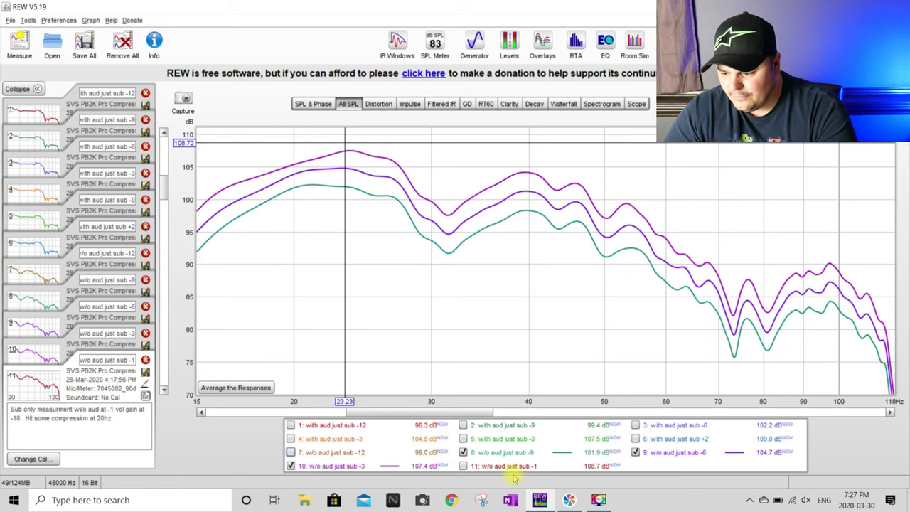
left_click(463, 453)
left_click(635, 452)
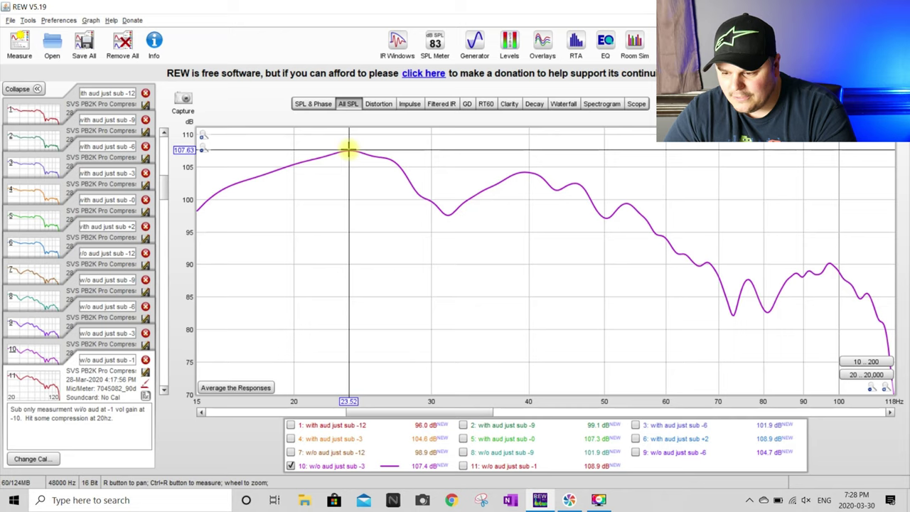
Step: Read the -3 curve level near 16 Hz, the 31 Hz dip and the 39 Hz peak
left_click(225, 188)
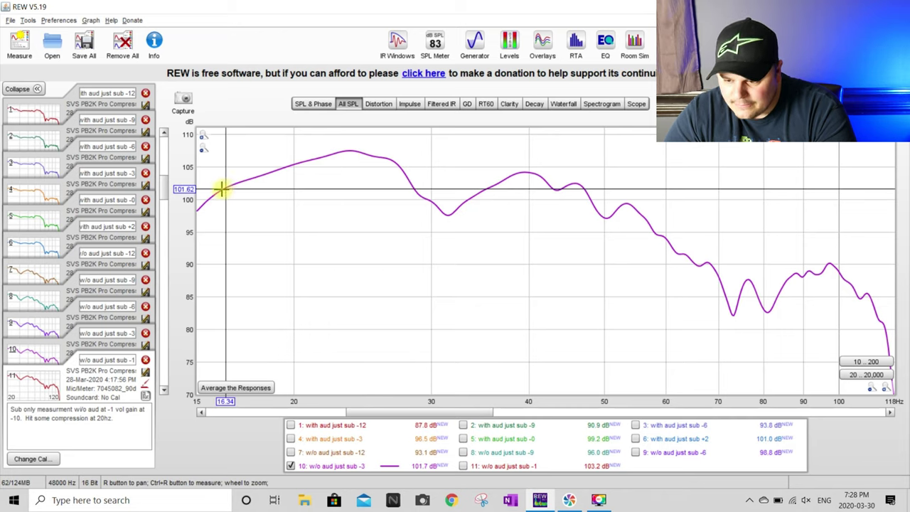
left_click(221, 190)
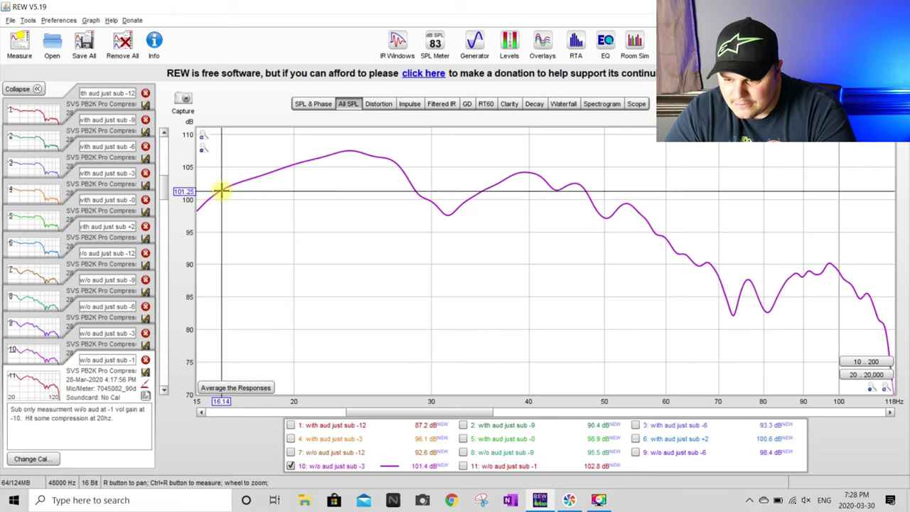
left_click(221, 191)
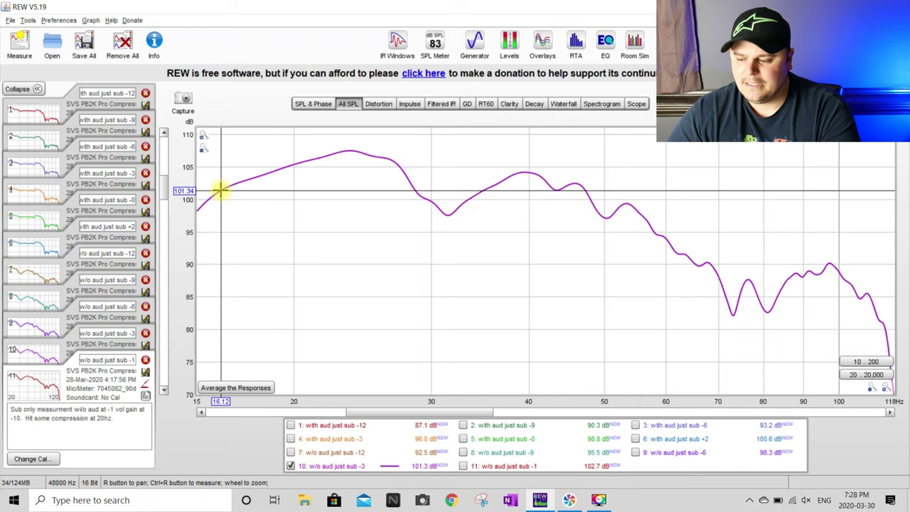
left_click(450, 213)
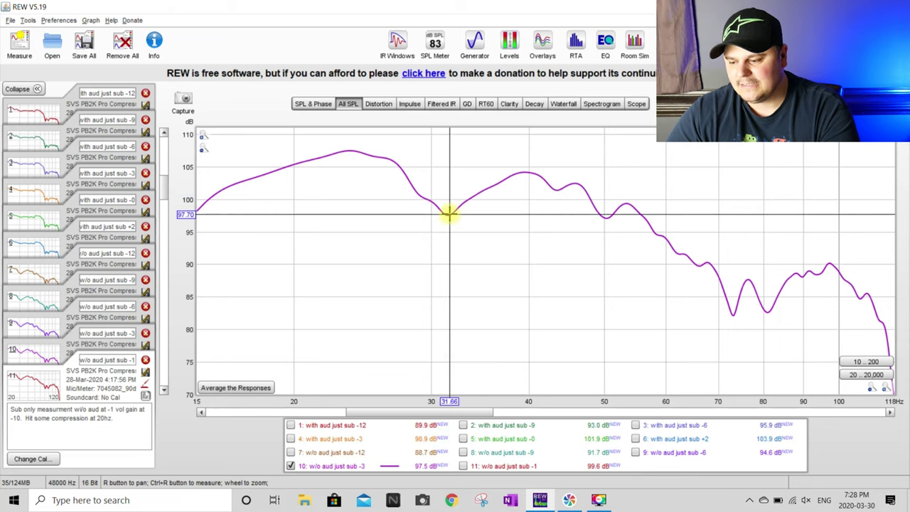
left_click(520, 173)
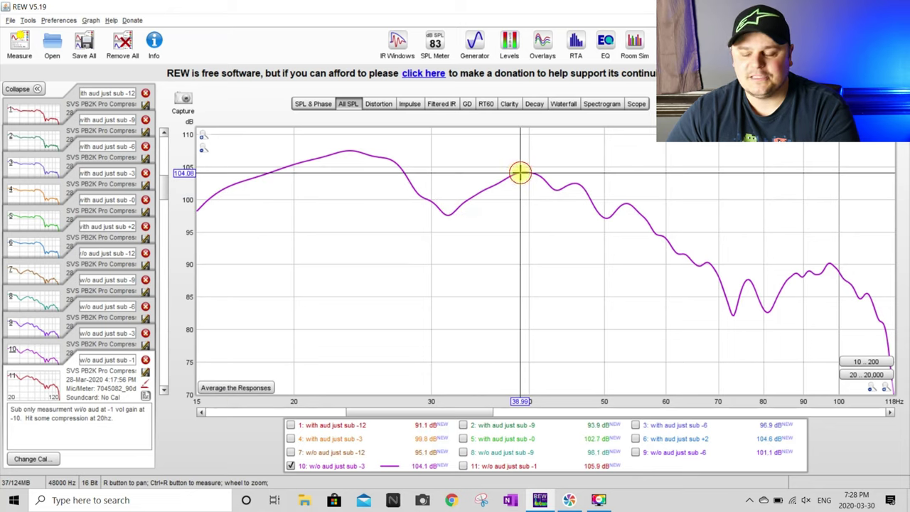
left_click(448, 215)
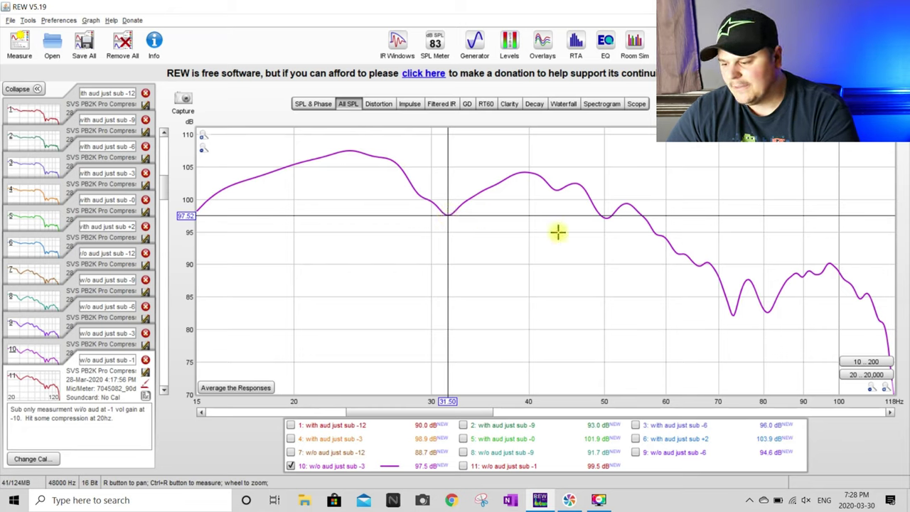
Step: Read the -3 curve levels around 58–62 Hz and at the 40 Hz peak
left_click(653, 202)
left_click(677, 204)
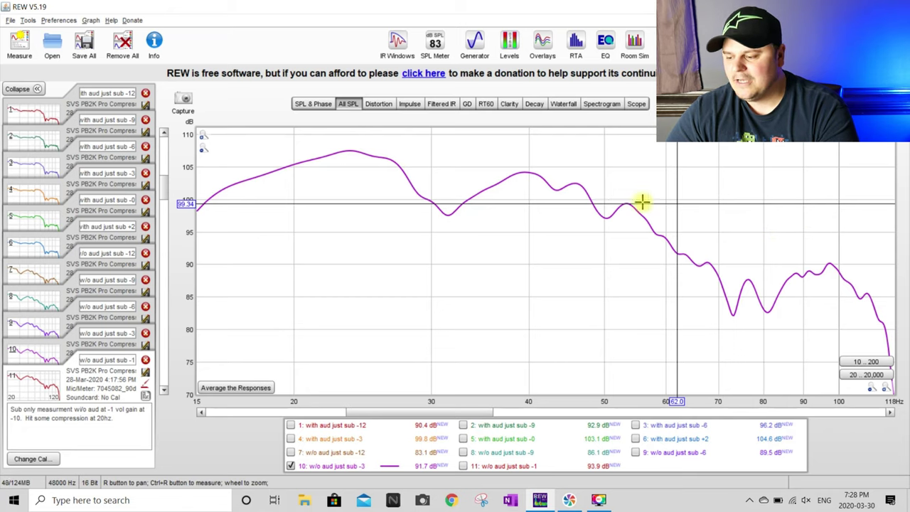
left_click(527, 171)
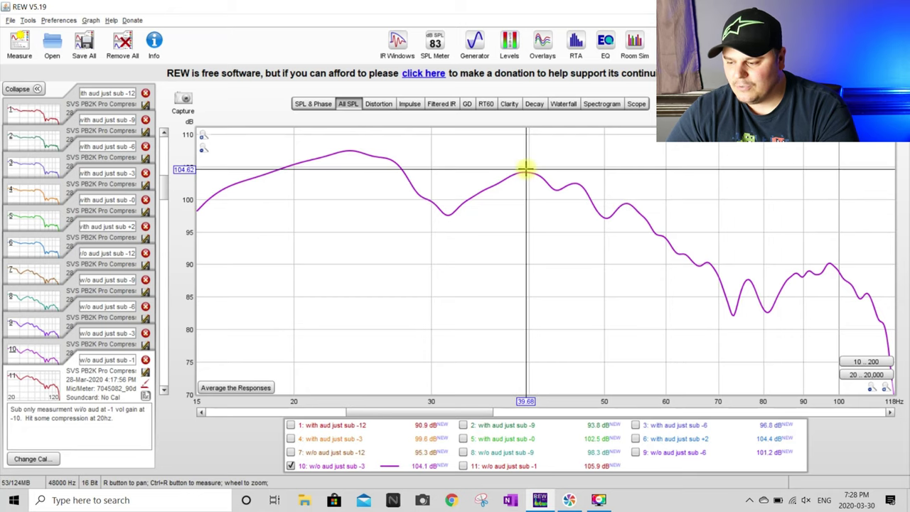
left_click(626, 203)
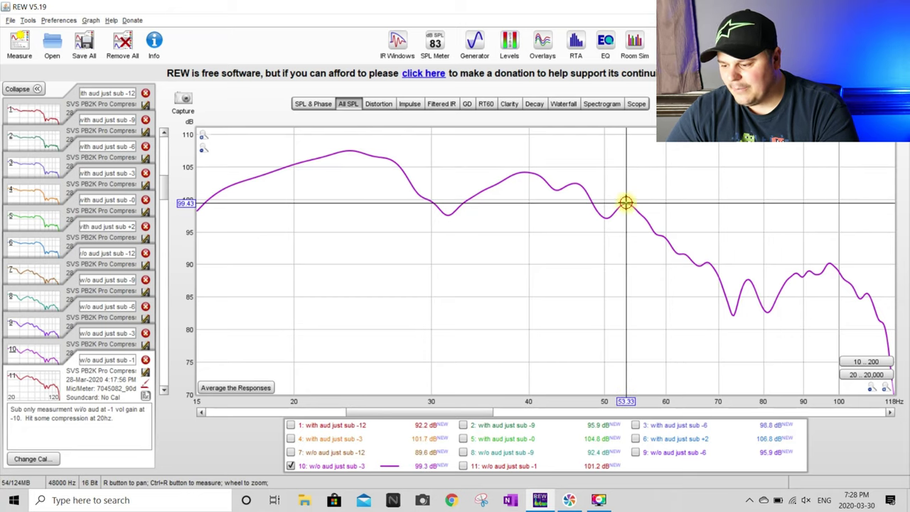
left_click(661, 204)
left_click(667, 204)
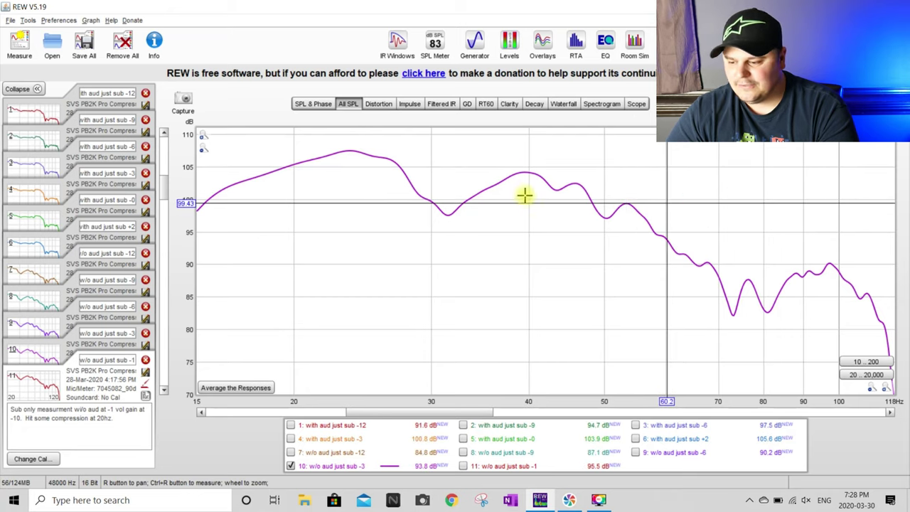
Step: Read levels at 16 Hz, 23.6 Hz and 39.5 Hz, then show 'with aud just sub -0' again
left_click(217, 190)
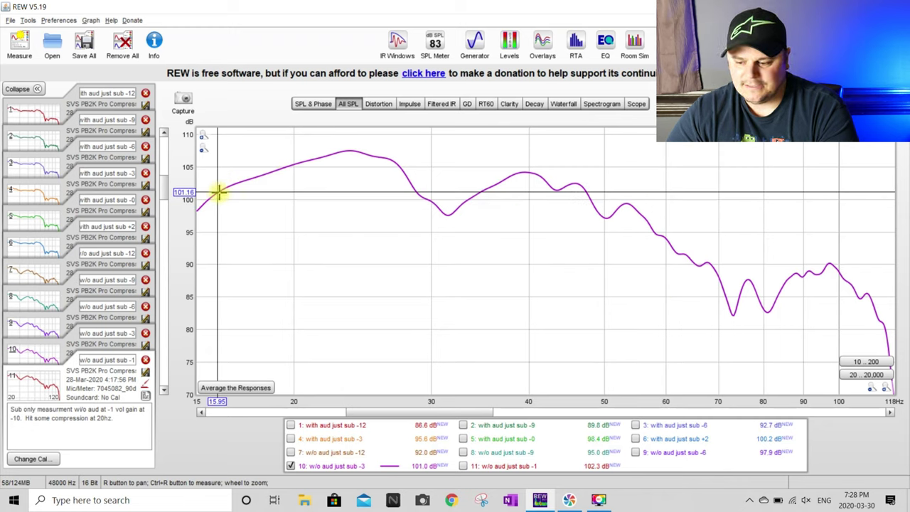
left_click(219, 191)
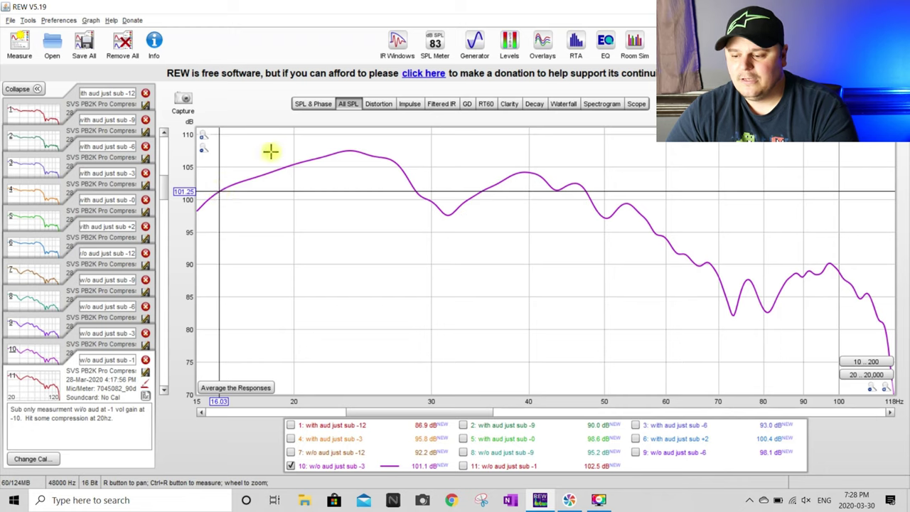
left_click(350, 148)
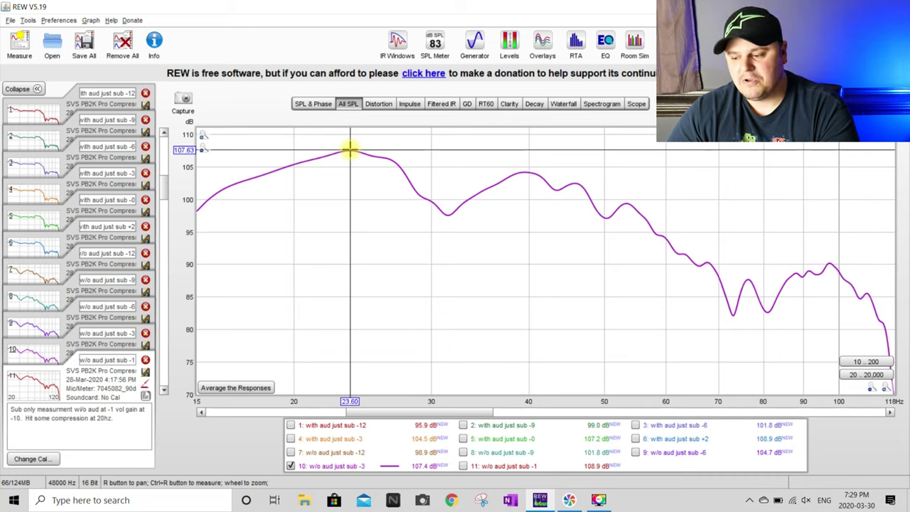
left_click(524, 173)
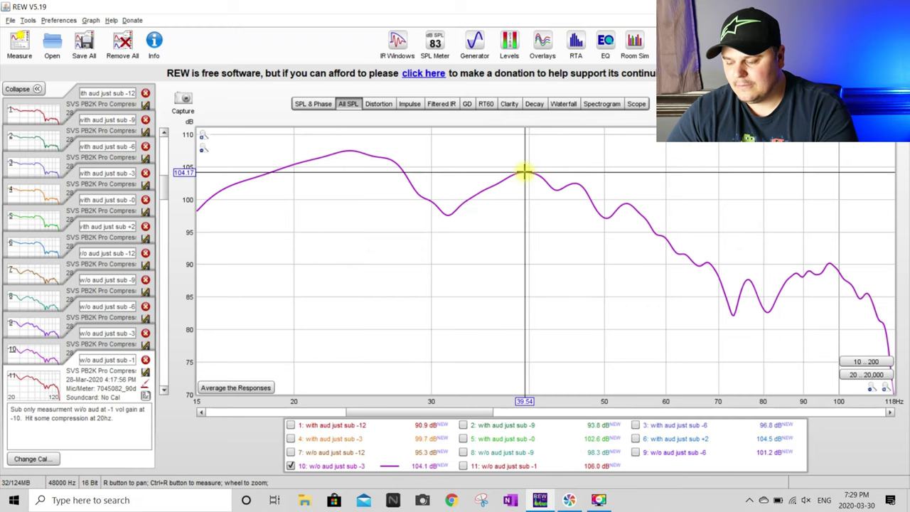
left_click(464, 439)
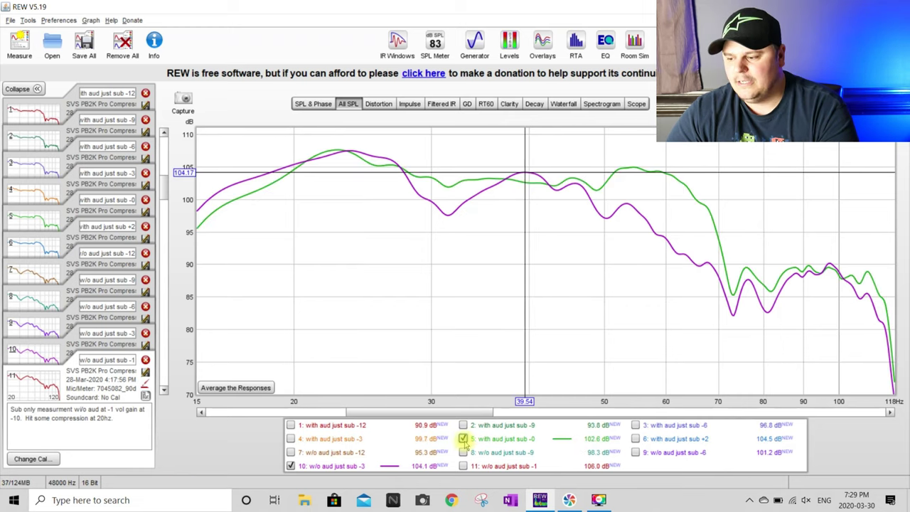
Step: Compare both curves' levels at 15, 16.6 and about 20.6 Hz
left_click(227, 187)
left_click(304, 162)
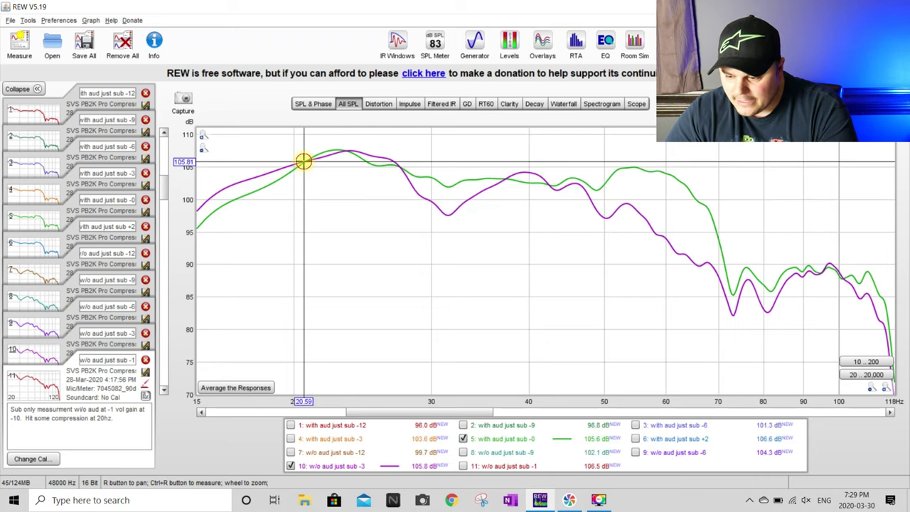
left_click(196, 211)
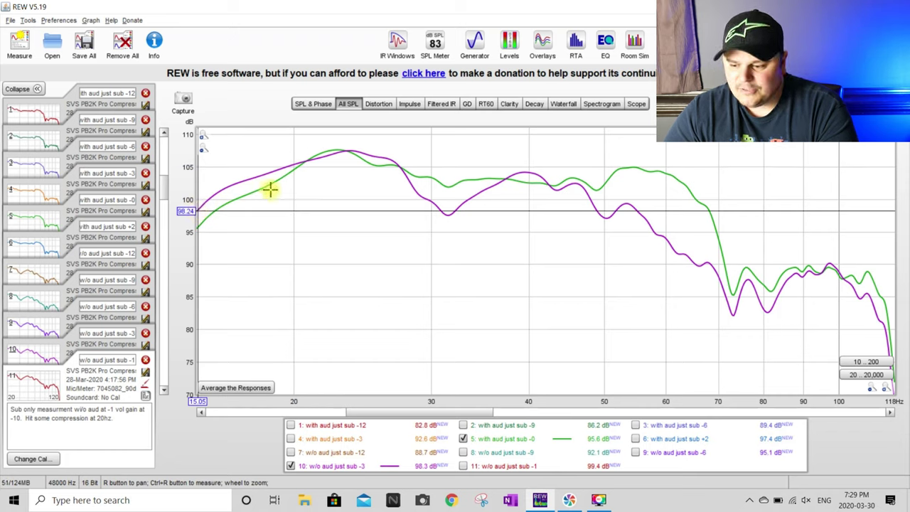
left_click(304, 162)
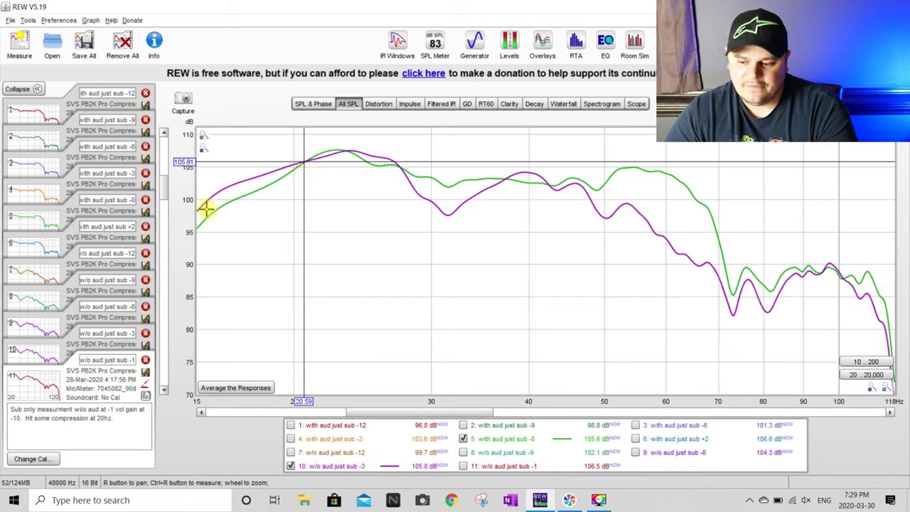
left_click(230, 200)
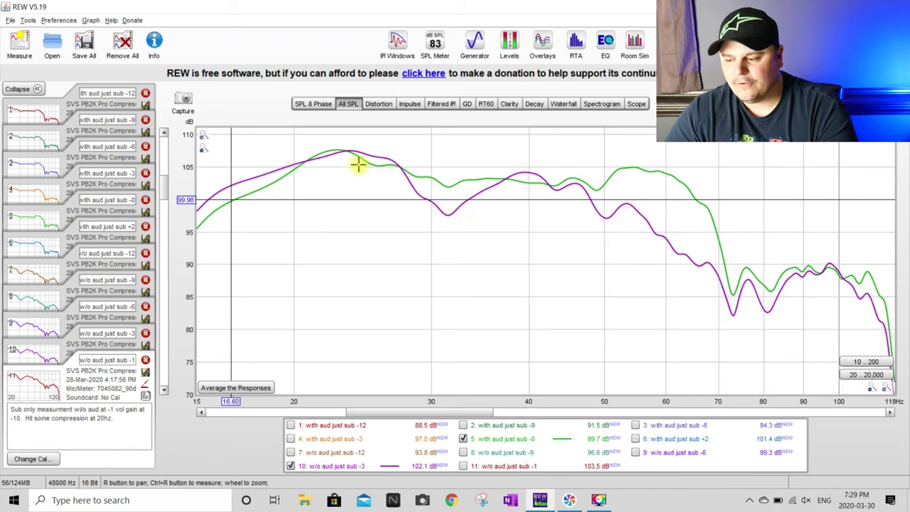
Step: Compare both curves around 59–62 Hz, settling the readout at 60.8 Hz
left_click(661, 171)
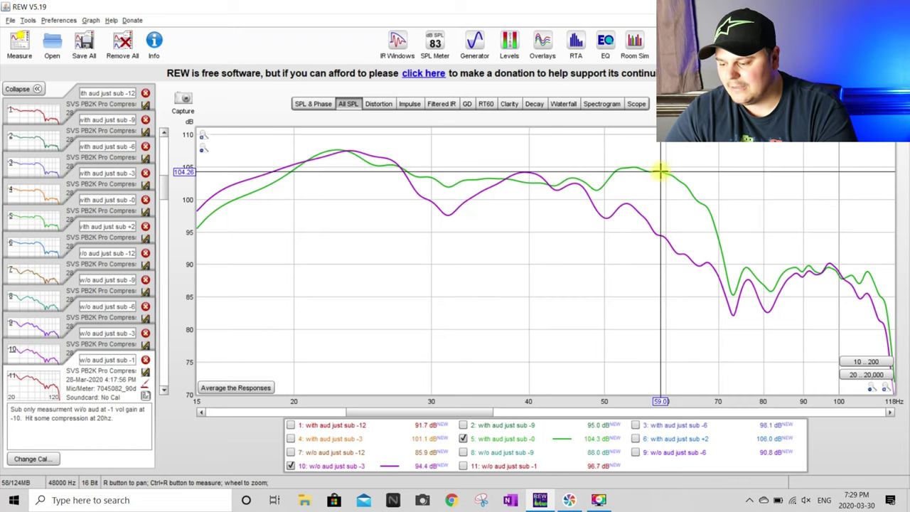
left_click(678, 178)
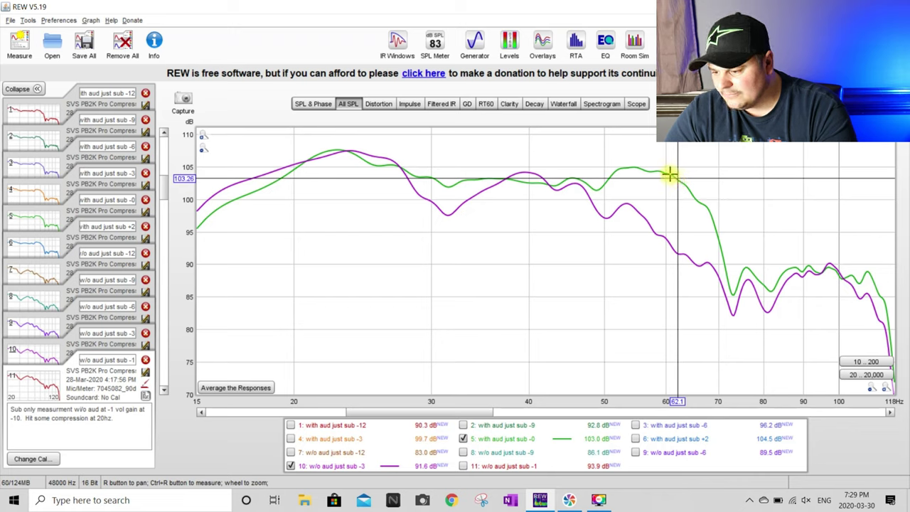
left_click(669, 175)
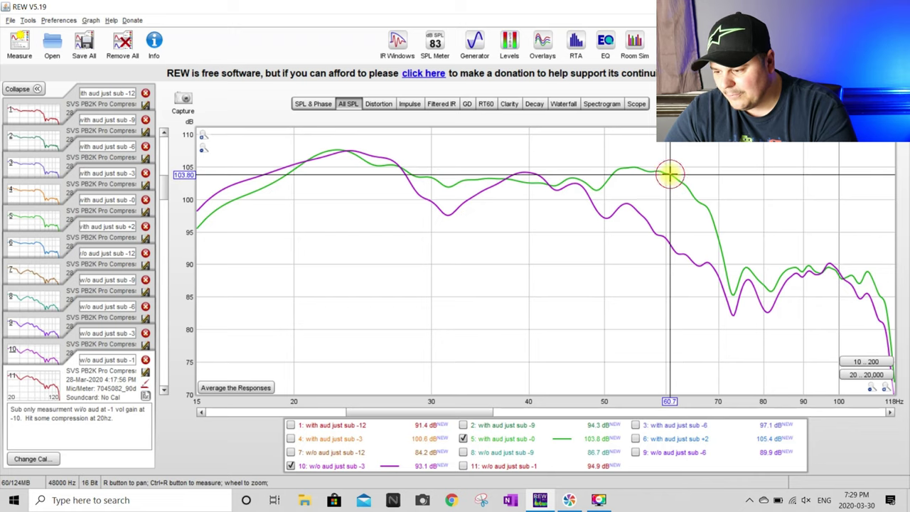
left_click(670, 246)
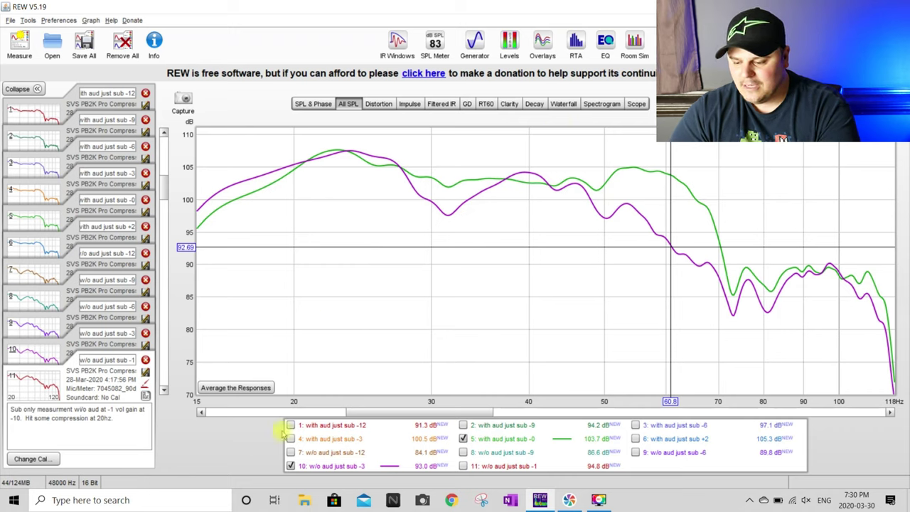
Step: Hide 'w/o aud just sub -3' and show the 'with aud just sub' -12, -9, -6 and -3 curves
left_click(291, 466)
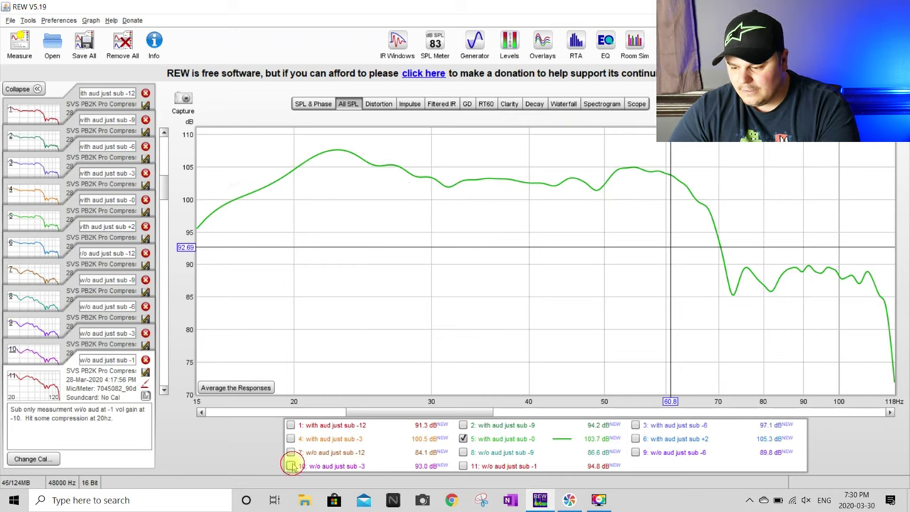
left_click(291, 424)
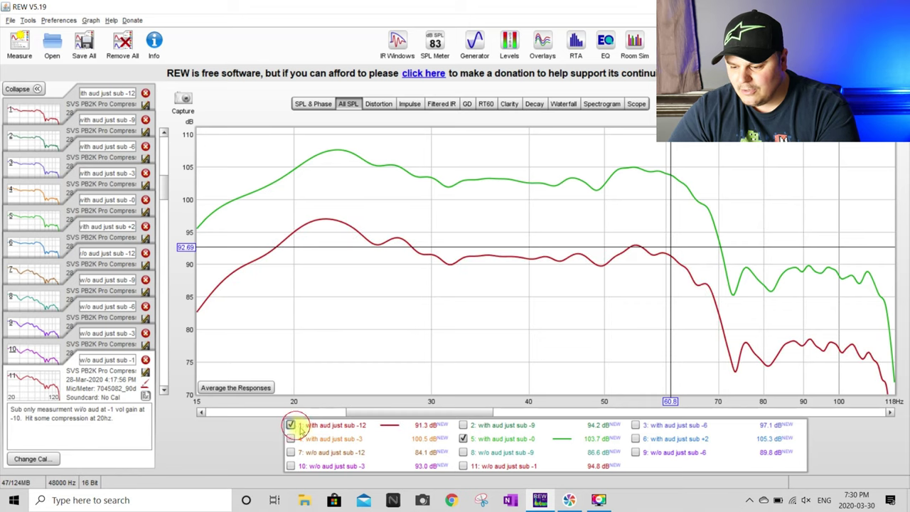
left_click(463, 425)
left_click(635, 425)
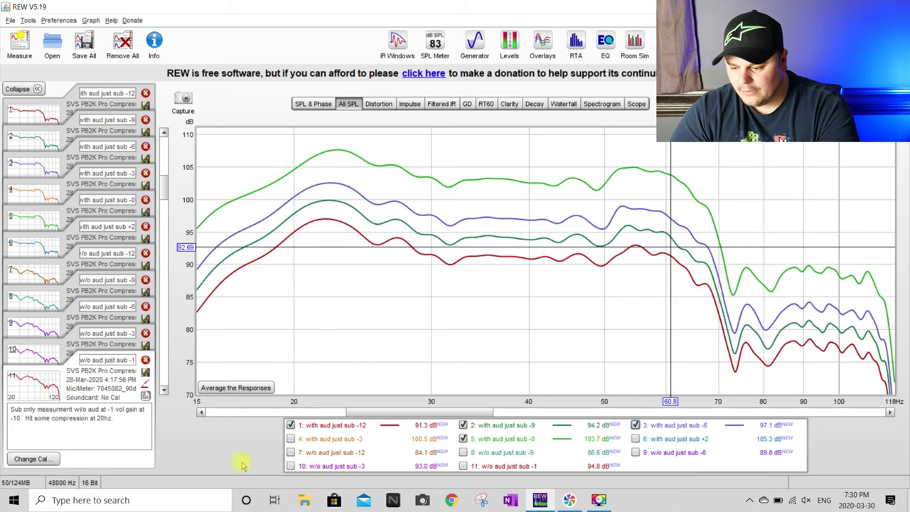
left_click(291, 439)
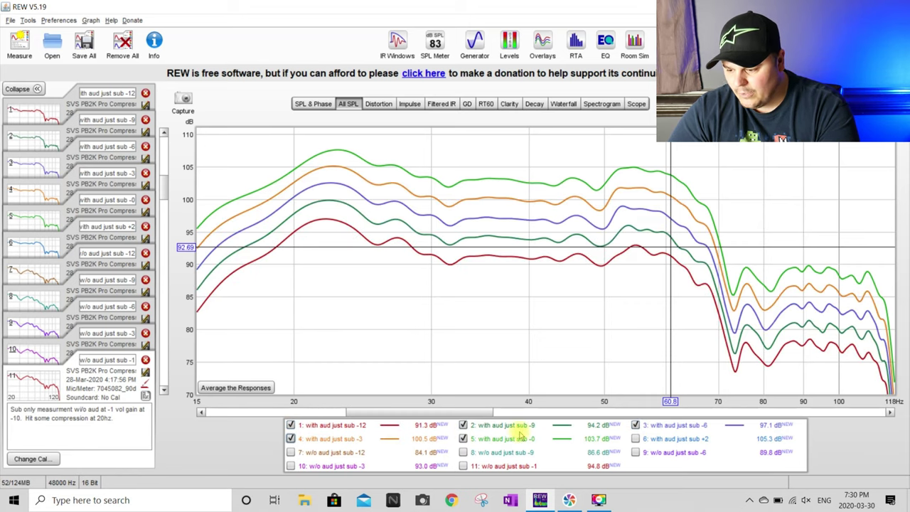
Step: Briefly toggle the +2 and 'w/o aud just sub -1' curves, then restore 'w/o aud just sub -3'
left_click(636, 439)
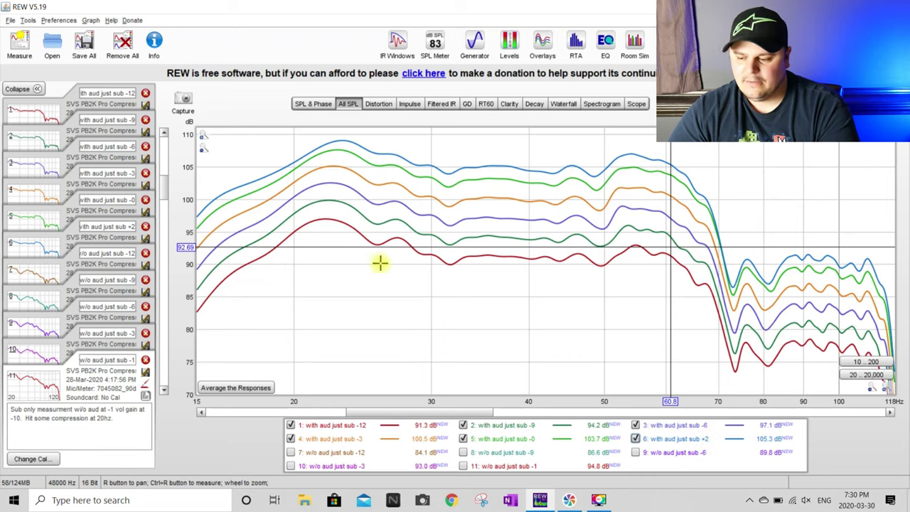
left_click(635, 439)
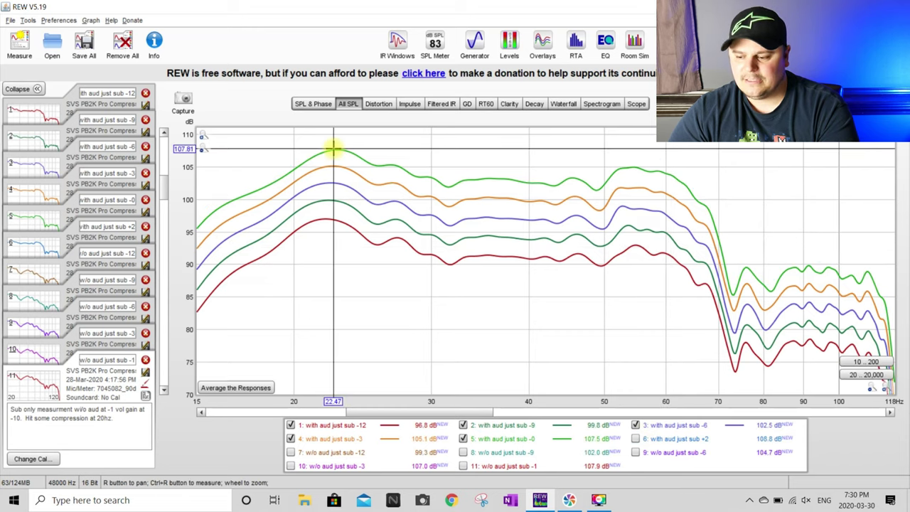
left_click(463, 466)
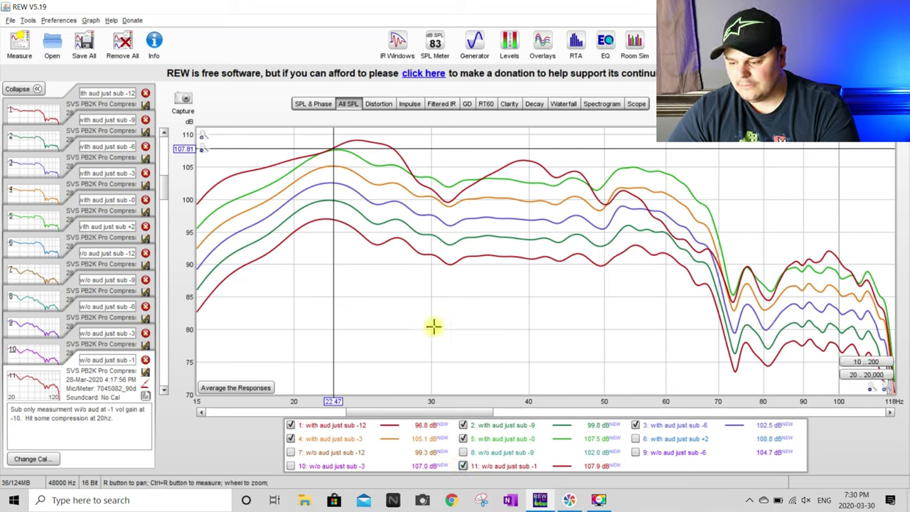
left_click(463, 467)
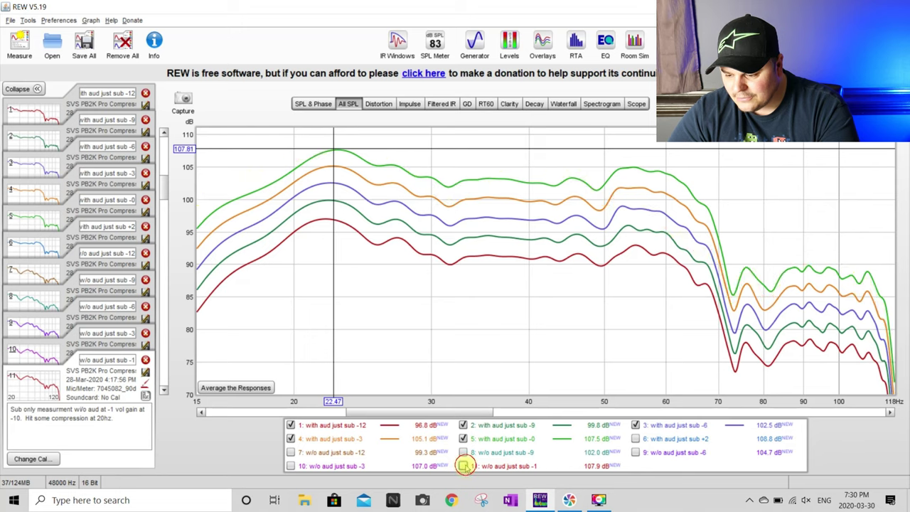
left_click(290, 466)
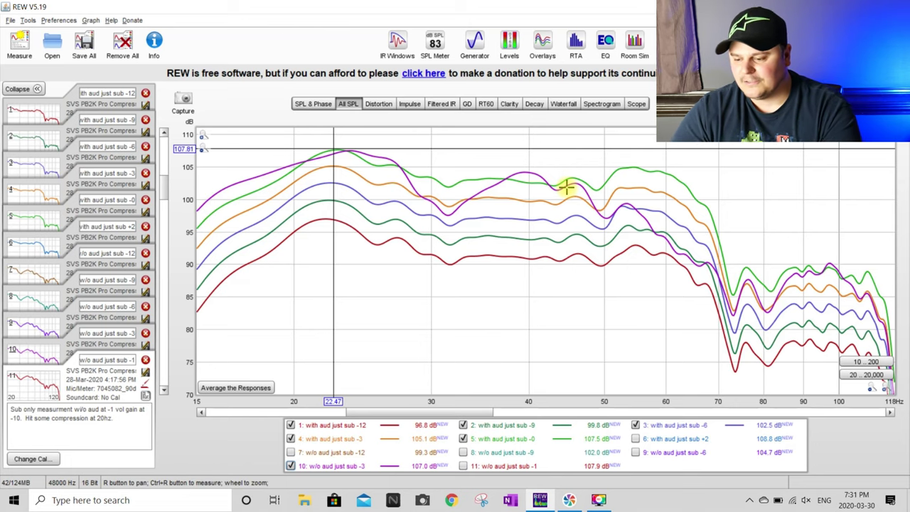
Step: Stack the 'w/o aud just sub' -12 to -3 curves, toggling -1 and leaving it hidden
left_click(463, 466)
left_click(463, 466)
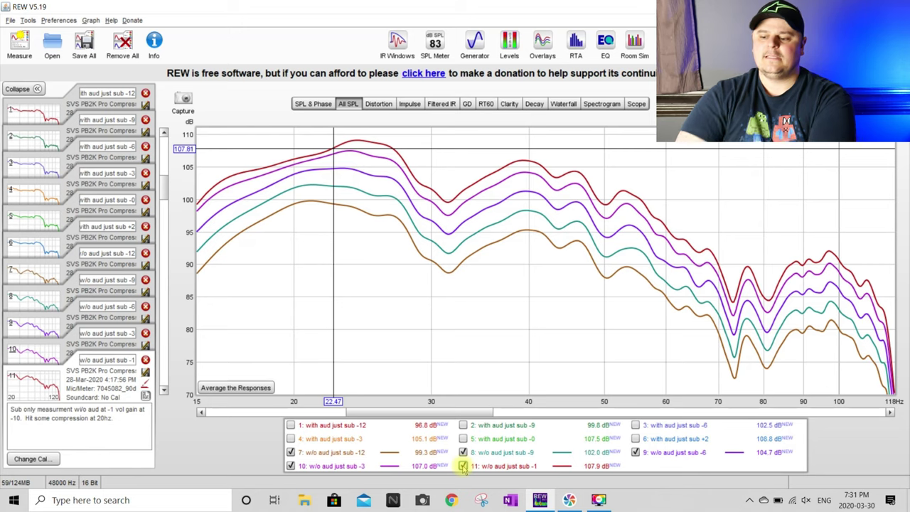
left_click(463, 466)
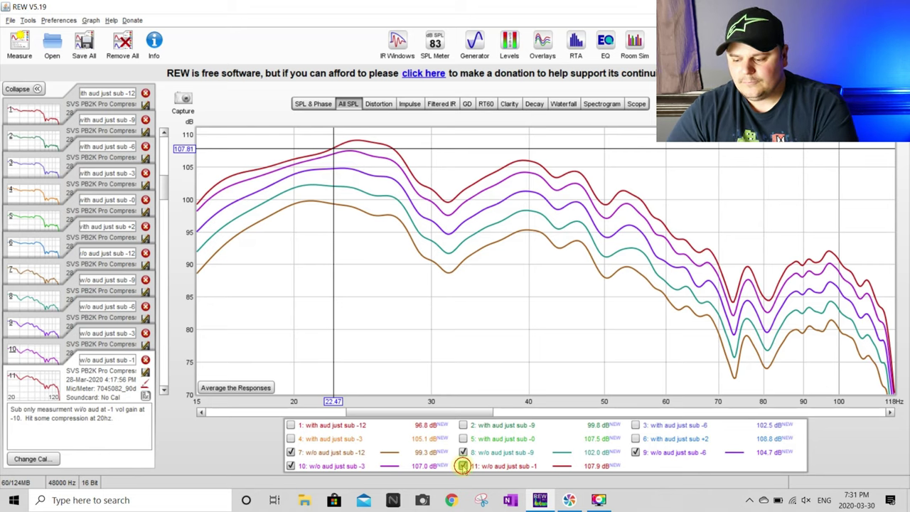
left_click(463, 467)
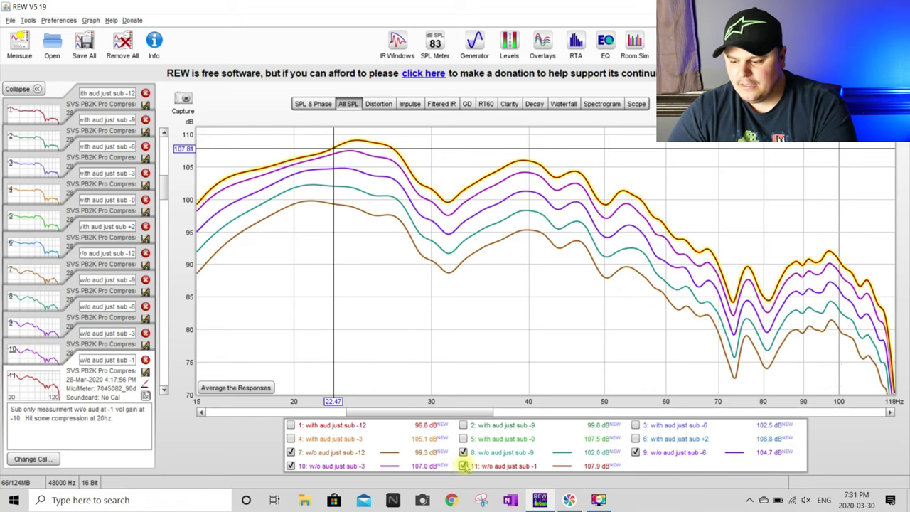
left_click(463, 466)
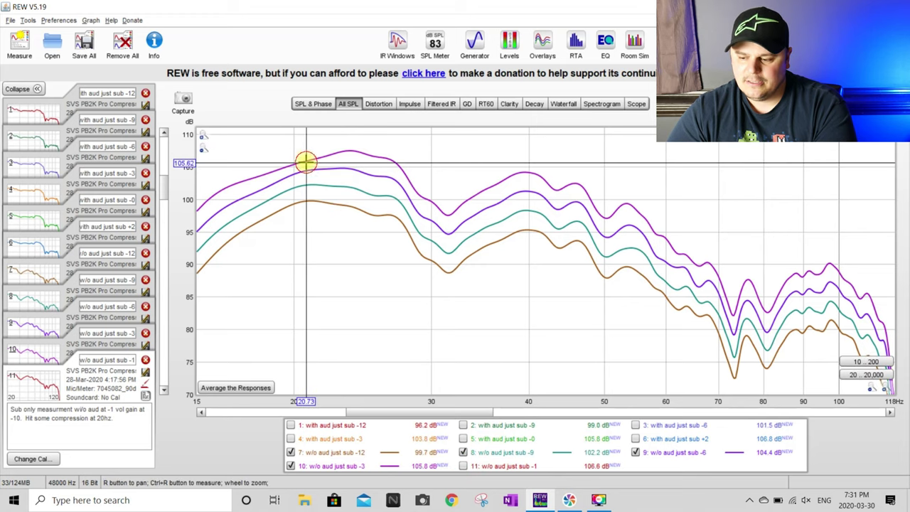
Step: Read the four without-Audyssey levels at 17.5, 20.7, 22.5 and 23.4 Hz
left_click(305, 162)
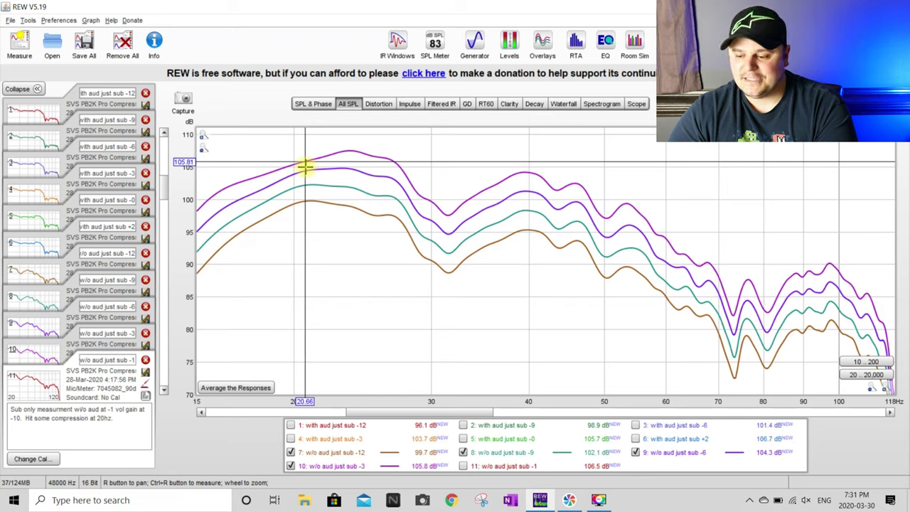
left_click(307, 162)
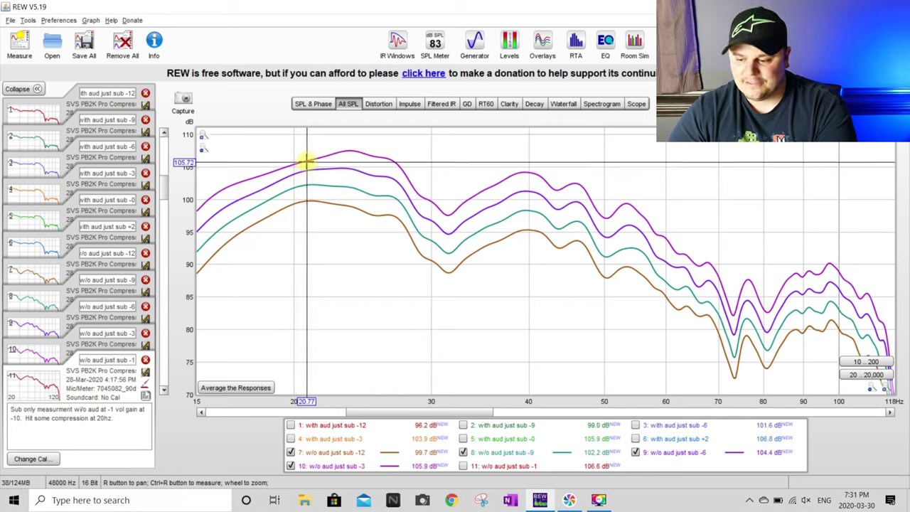
left_click(348, 151)
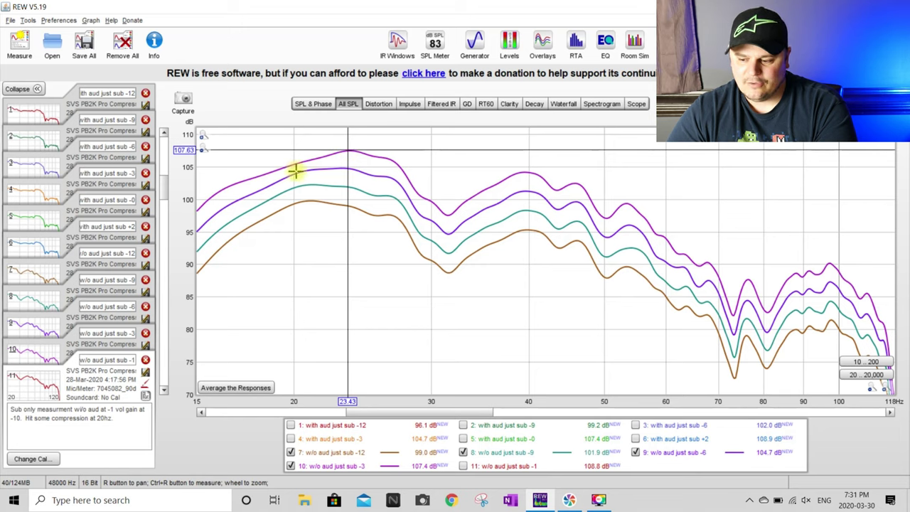
left_click(248, 177)
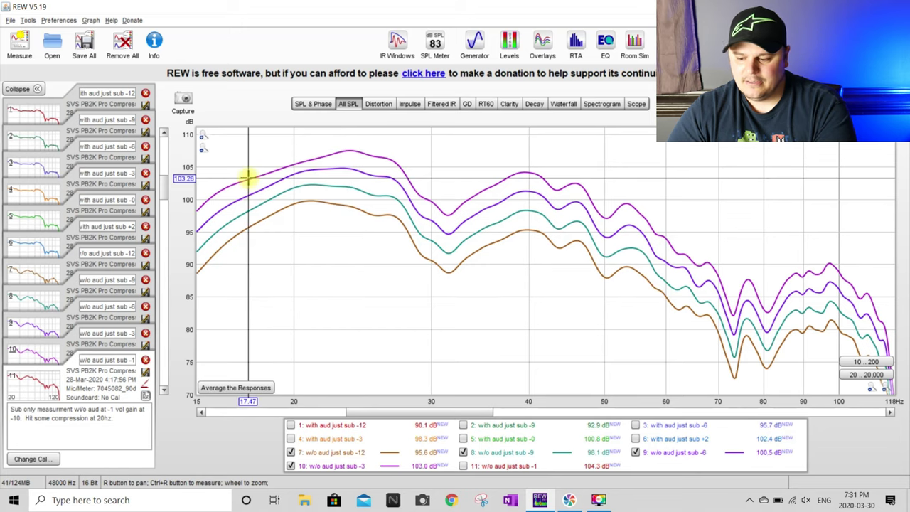
left_click(333, 153)
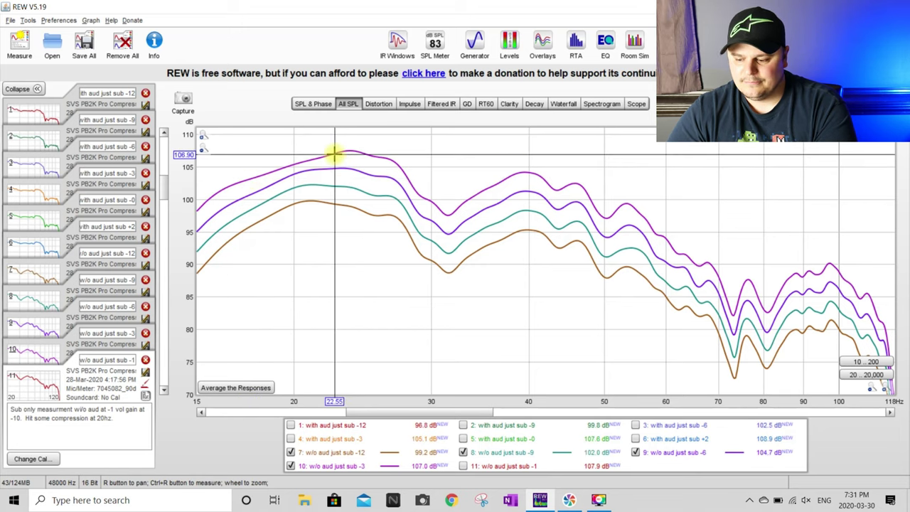